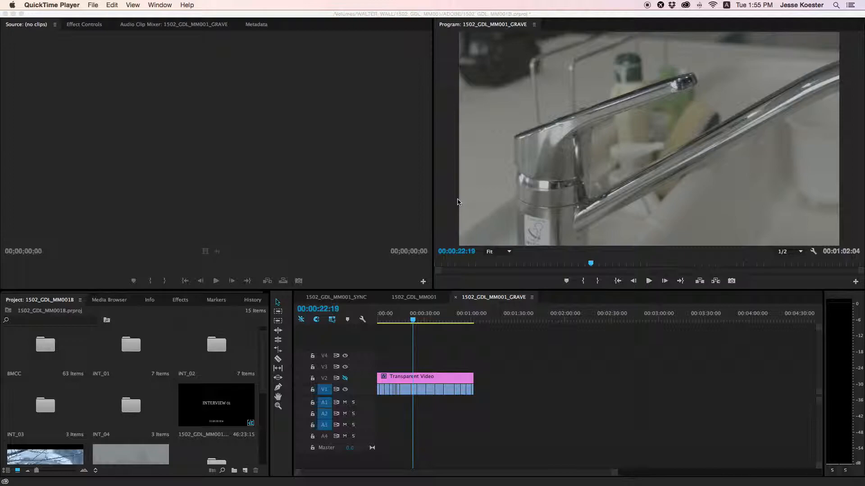
# - Zoom in on the timeline sequence and place the playhead at 00:00:24:22 on the faucet clip
pyautogui.click(413, 319)
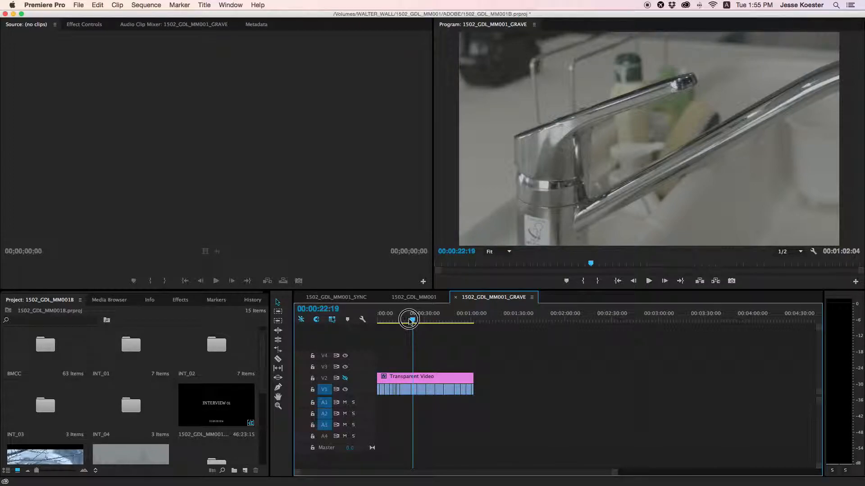
pyautogui.moveTo(413, 319); pyautogui.dragTo(408, 320)
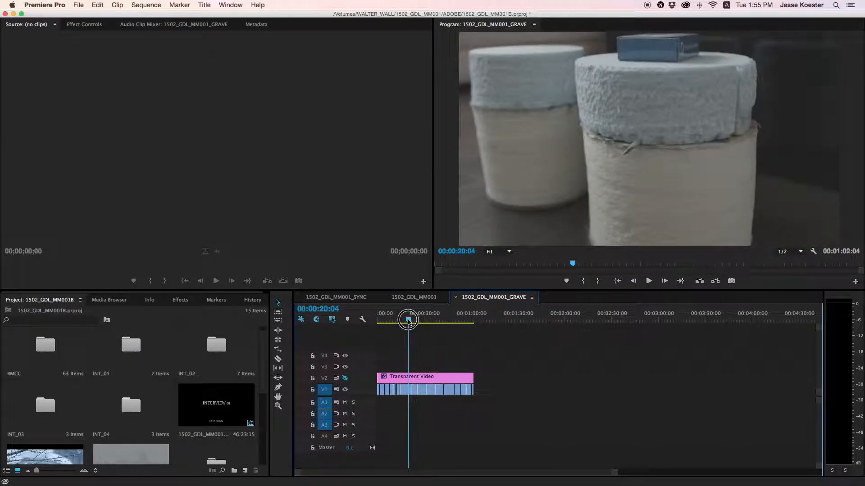
pyautogui.press('=')
pyautogui.press('=')
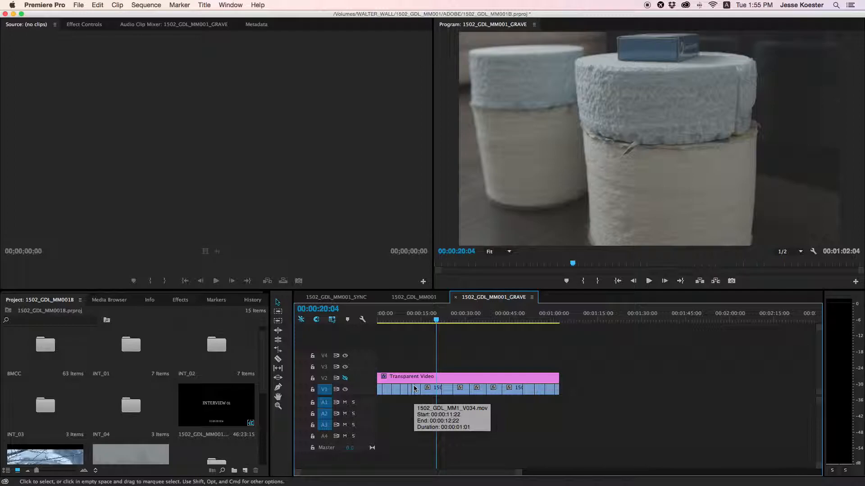
pyautogui.scroll(6, 419, 383)
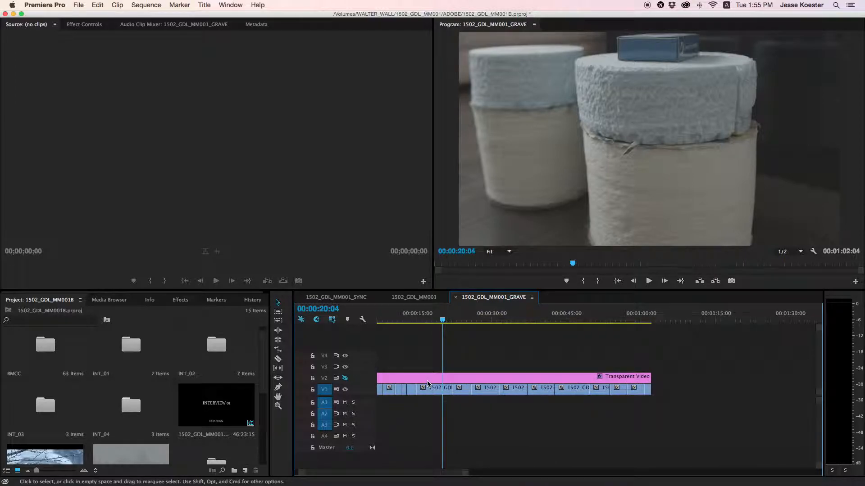
pyautogui.scroll(-6, 425, 379)
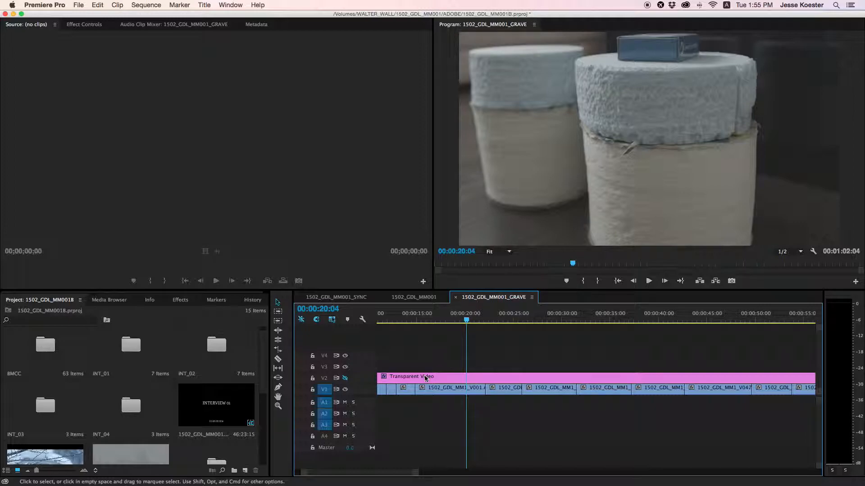
pyautogui.scroll(4, 585, 360)
pyautogui.moveTo(573, 319); pyautogui.dragTo(771, 315)
pyautogui.press('-')
pyautogui.moveTo(583, 319); pyautogui.dragTo(503, 319)
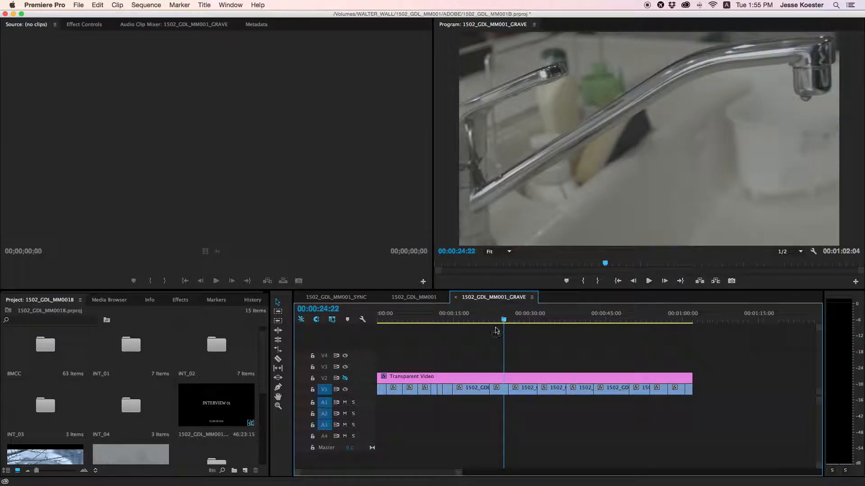
# - Search the effects for "sharp" and apply the Sharpen video effect to the faucet clip on V1
pyautogui.click(180, 300)
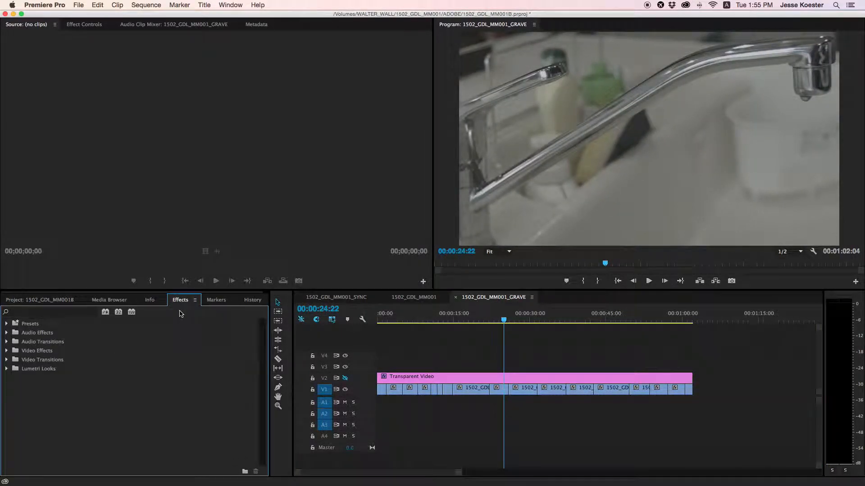
pyautogui.click(65, 312)
pyautogui.write('s')
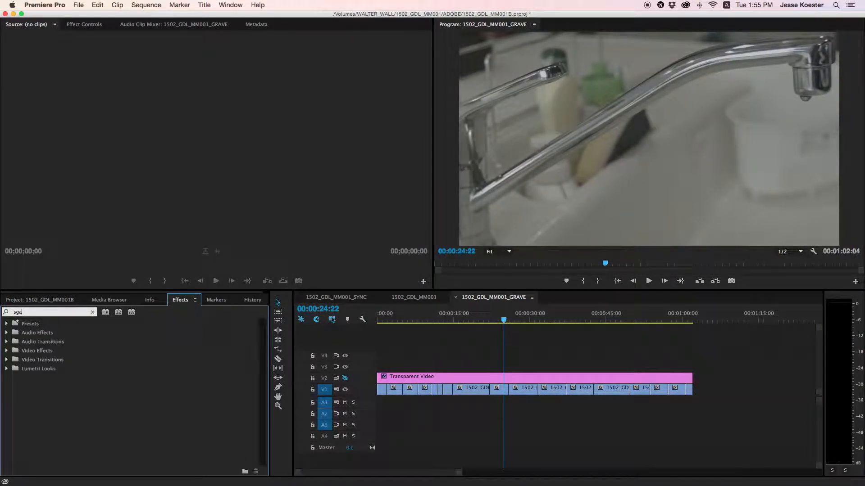
pyautogui.write('harp')
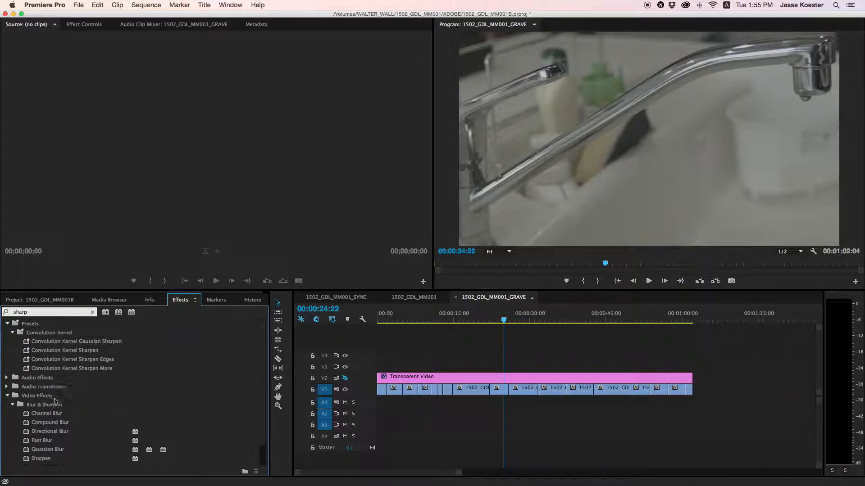
pyautogui.scroll(-2, 53, 418)
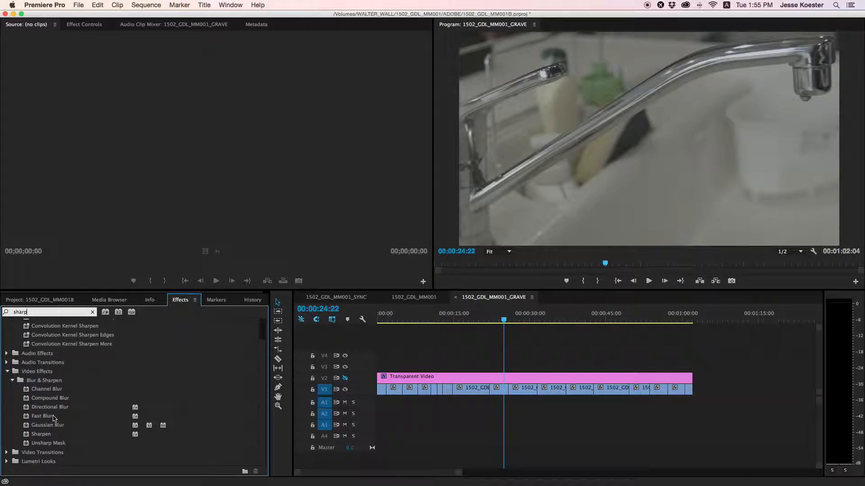
pyautogui.moveTo(42, 435); pyautogui.dragTo(497, 389)
# - Set the faucet clip's Sharpen Amount to 20
pyautogui.click(84, 24)
pyautogui.click(170, 108)
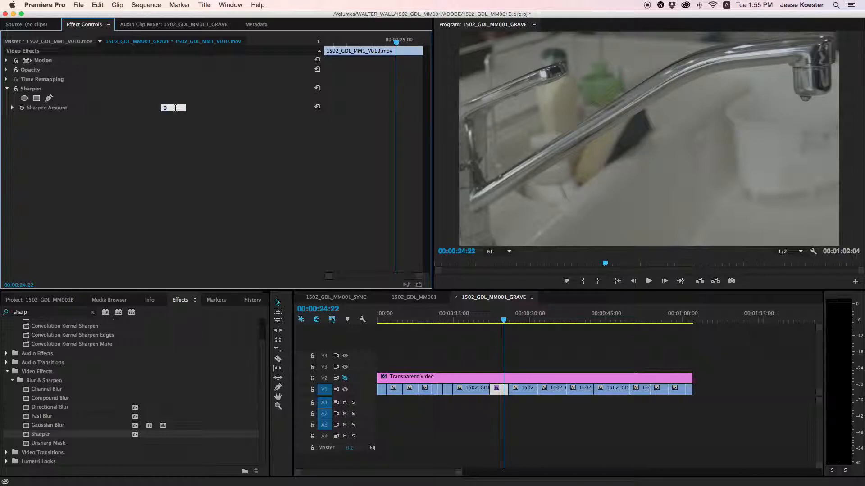
pyautogui.press('Return')
# - View the program preview at 100% and toggle the Sharpen effect off and on to compare the footage
pyautogui.click(507, 252)
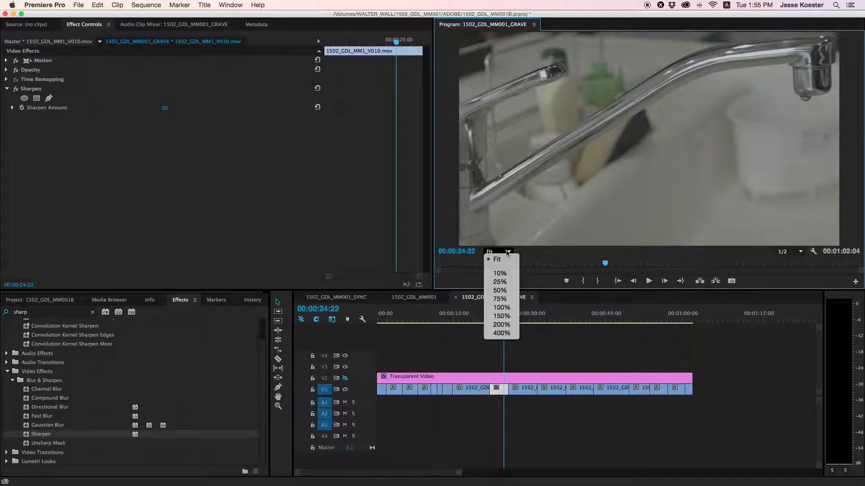
pyautogui.click(501, 309)
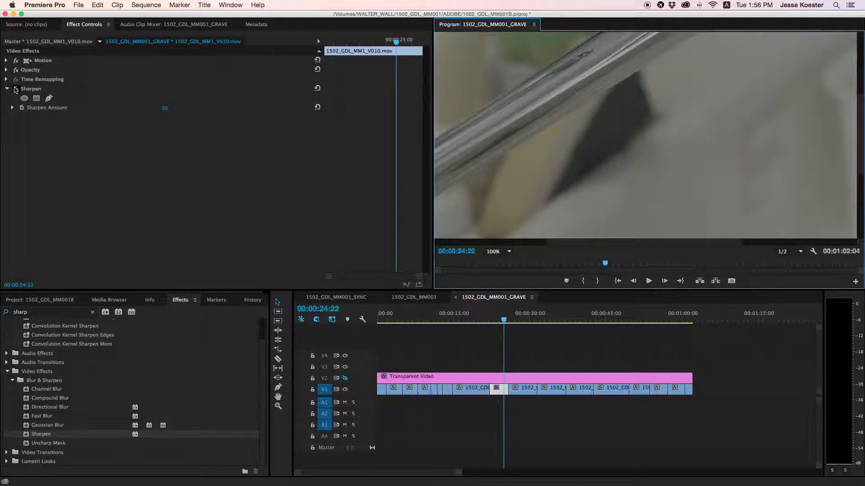
pyautogui.click(16, 89)
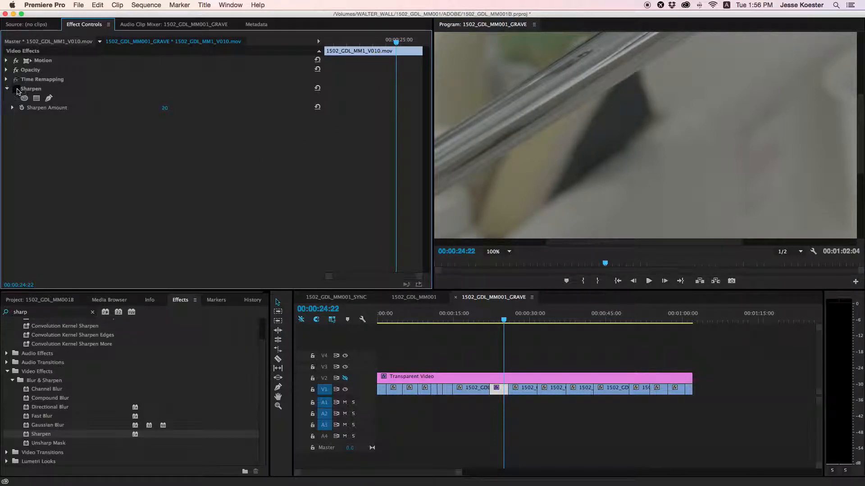
pyautogui.click(16, 90)
pyautogui.click(17, 90)
pyautogui.click(18, 91)
pyautogui.click(6, 89)
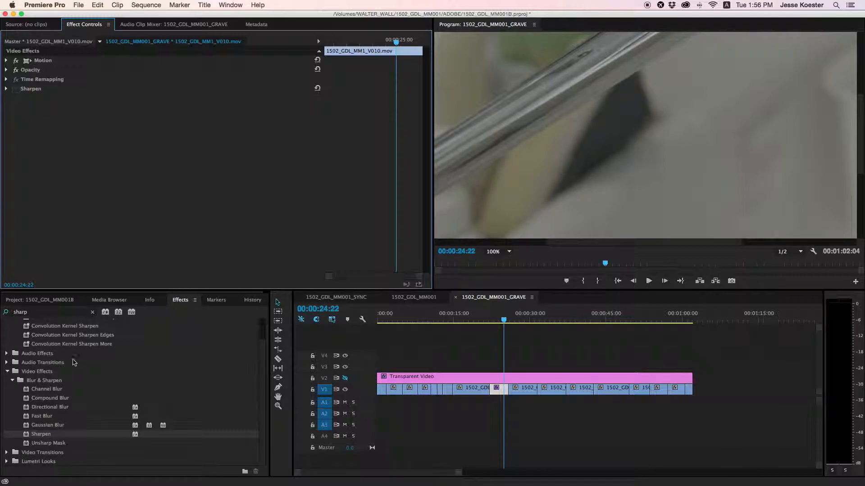
# - Search the effects for "fast" and add the Fast Color Corrector to the faucet clip
pyautogui.click(92, 312)
pyautogui.click(74, 313)
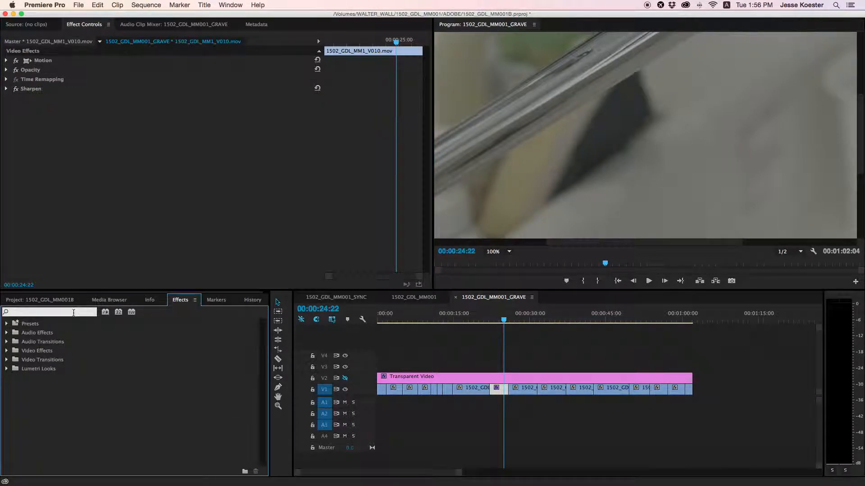
pyautogui.write('fast')
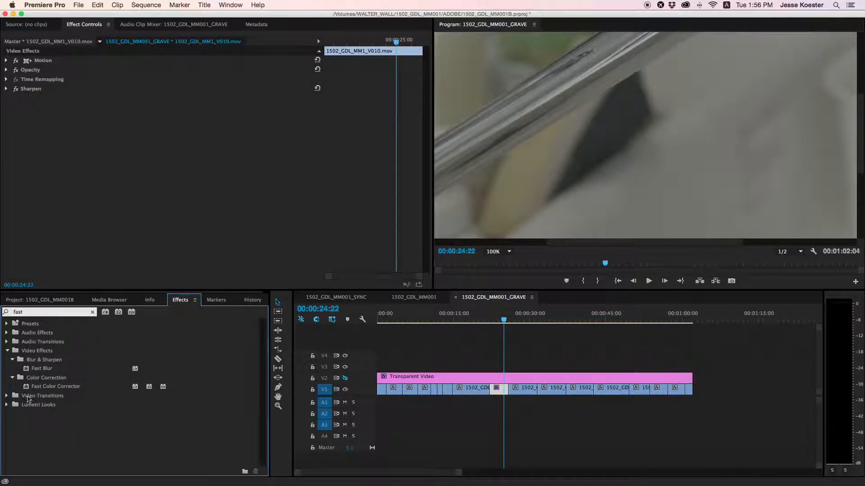
pyautogui.moveTo(36, 387); pyautogui.dragTo(135, 163)
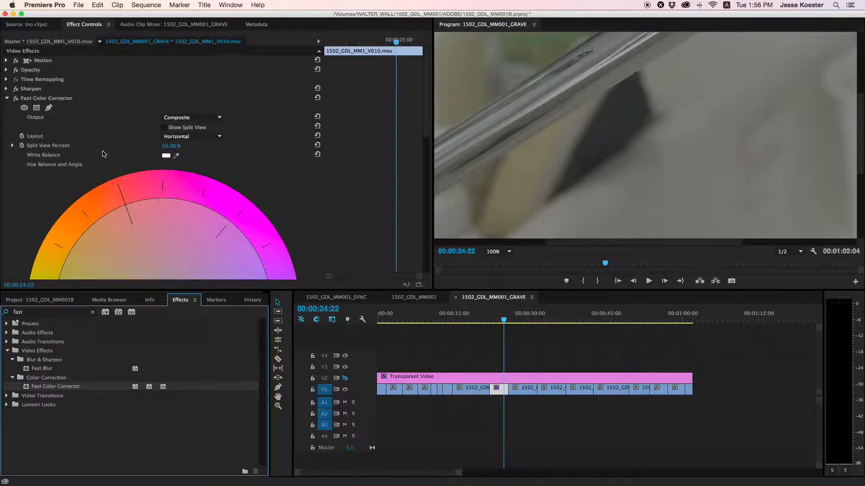
# - Set the Fast Color Corrector's Saturation to 200, return the program preview to Fit, and collapse the effect's settings
pyautogui.scroll(-5, 85, 138)
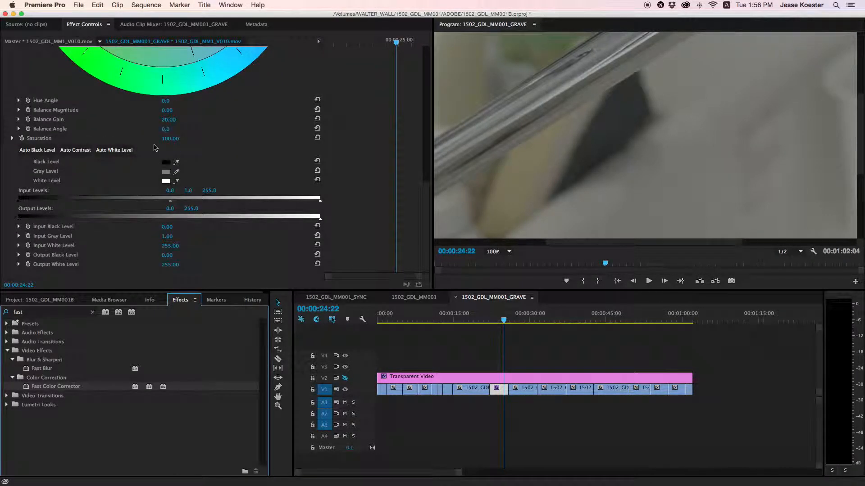
pyautogui.click(167, 139)
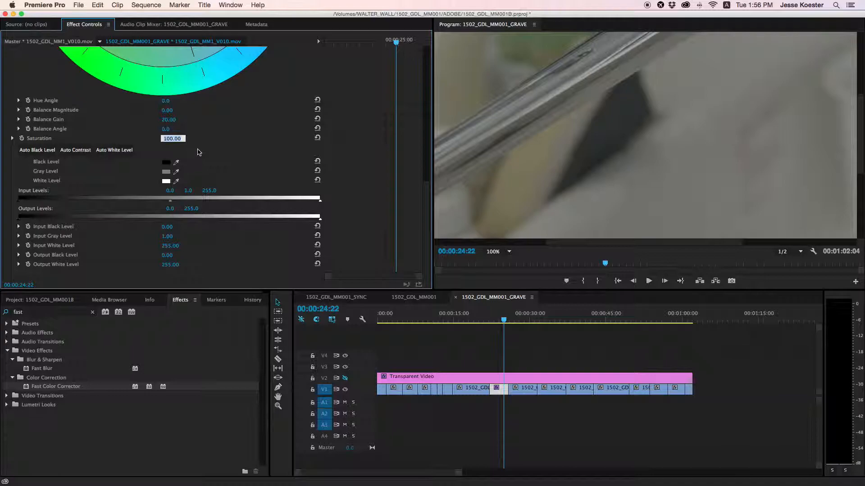
pyautogui.write('200')
pyautogui.press('Return')
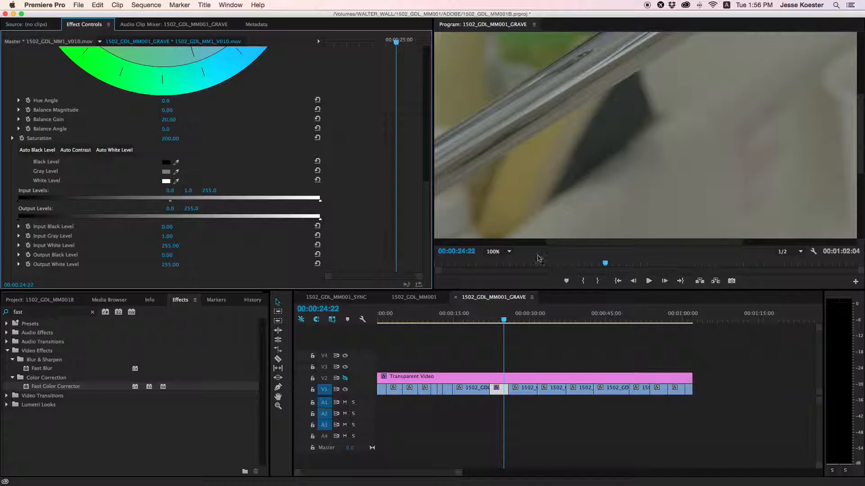
pyautogui.click(508, 251)
pyautogui.click(504, 260)
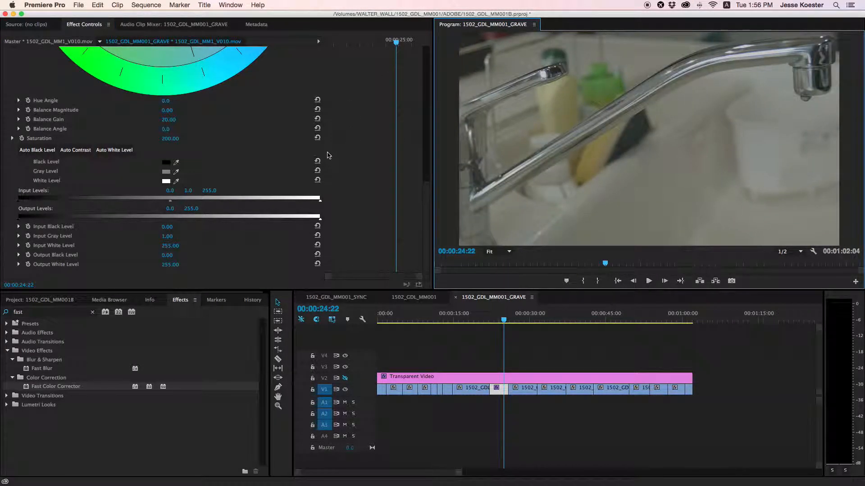
pyautogui.scroll(10, 76, 76)
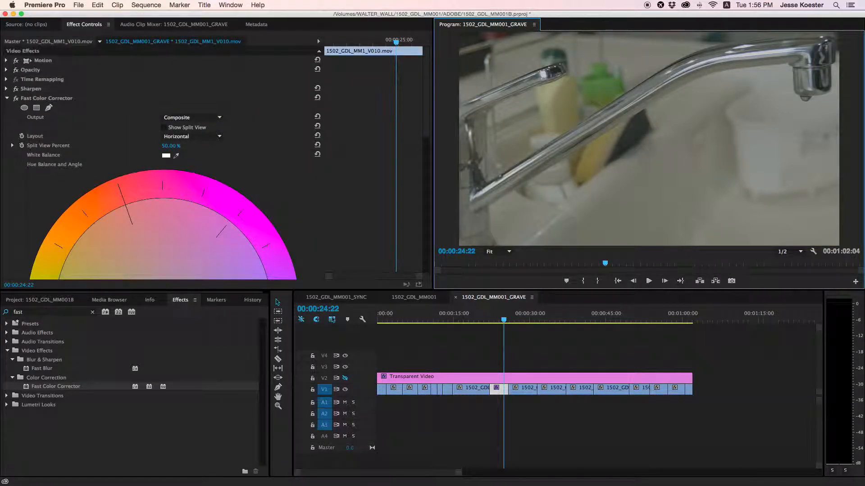
pyautogui.click(6, 98)
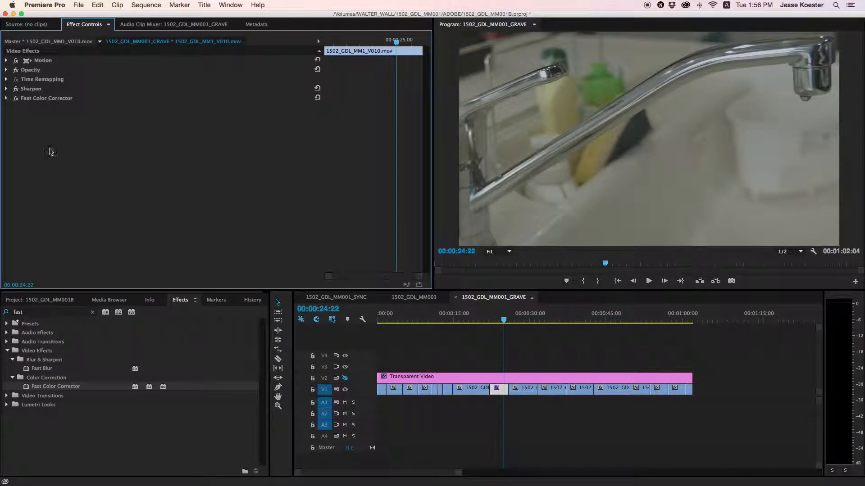
# - Search the effects for "rgb", add RGB Curves to the faucet clip, and look over its colour channel curves
pyautogui.click(92, 313)
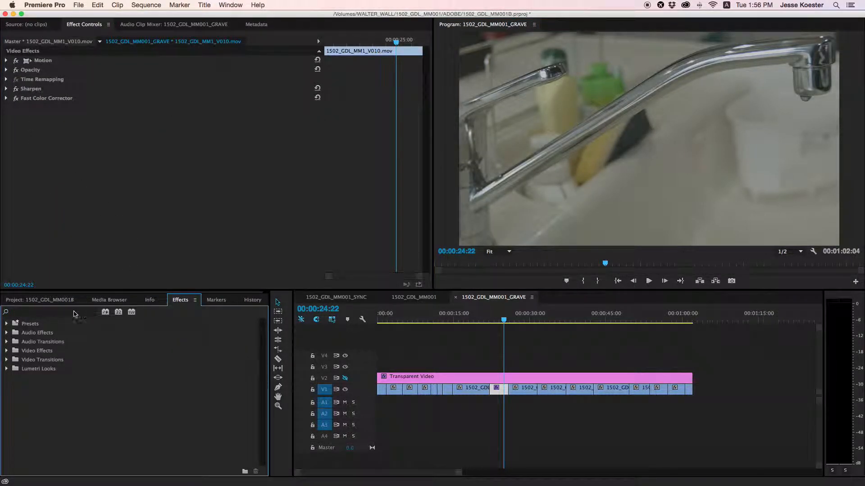
pyautogui.click(71, 312)
pyautogui.write('r')
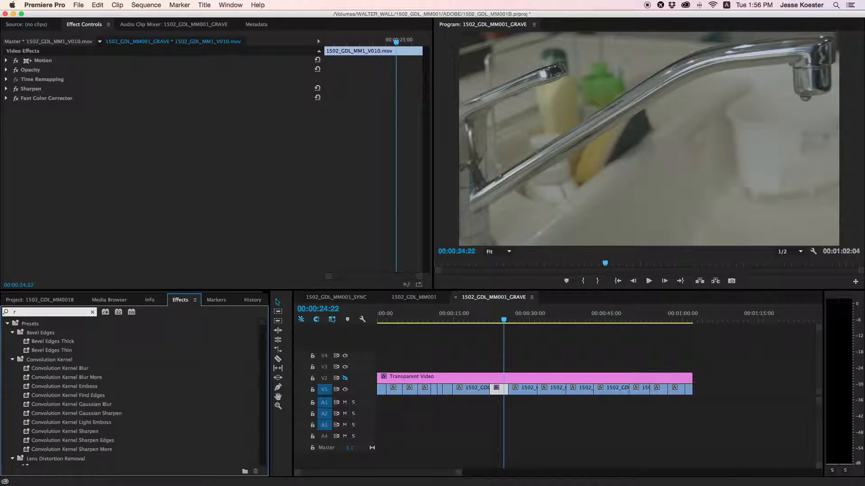
pyautogui.write('gb')
pyautogui.moveTo(45, 378); pyautogui.dragTo(77, 139)
pyautogui.scroll(-1, 204, 131)
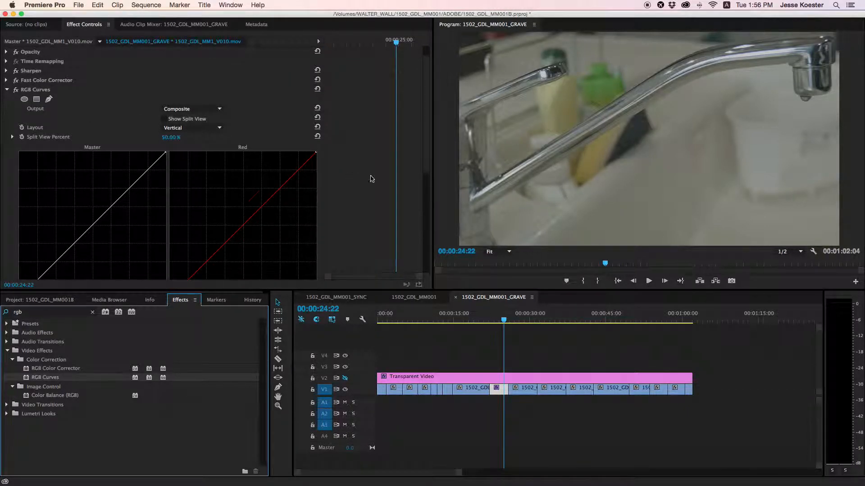
pyautogui.scroll(-5, 365, 178)
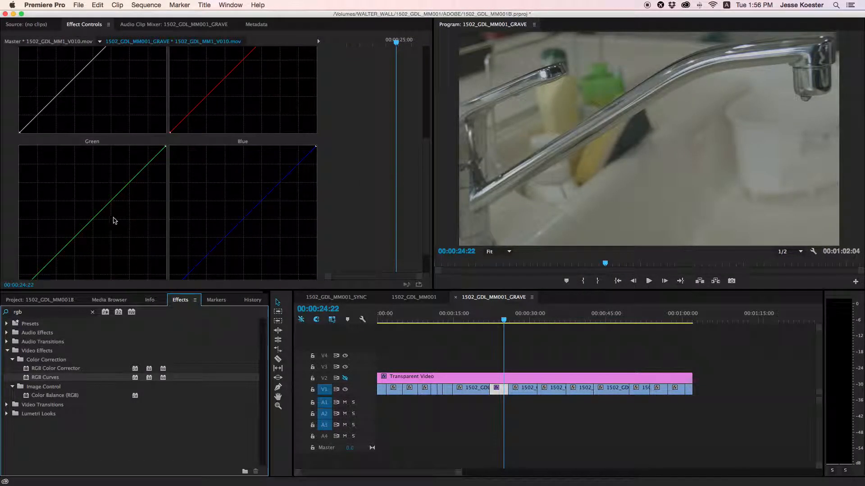
pyautogui.scroll(6, 297, 212)
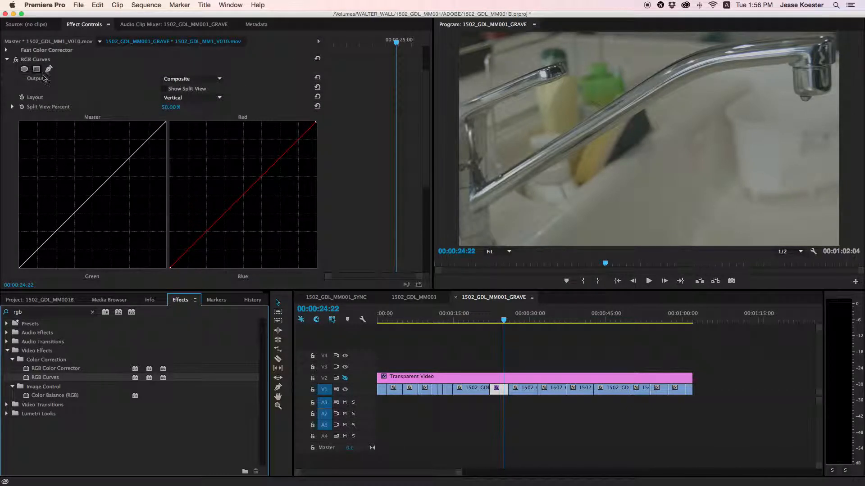
pyautogui.click(6, 59)
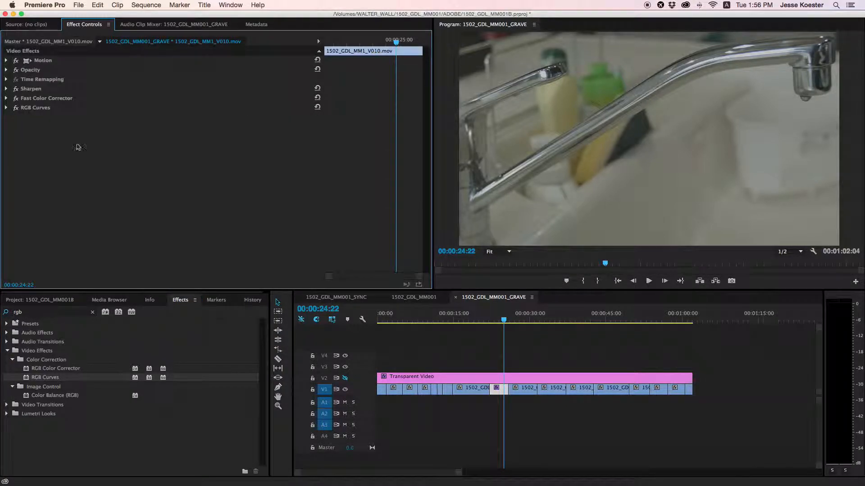
# - Add the Brightness & Contrast effect to the faucet clip and set its Contrast to 20
pyautogui.click(92, 312)
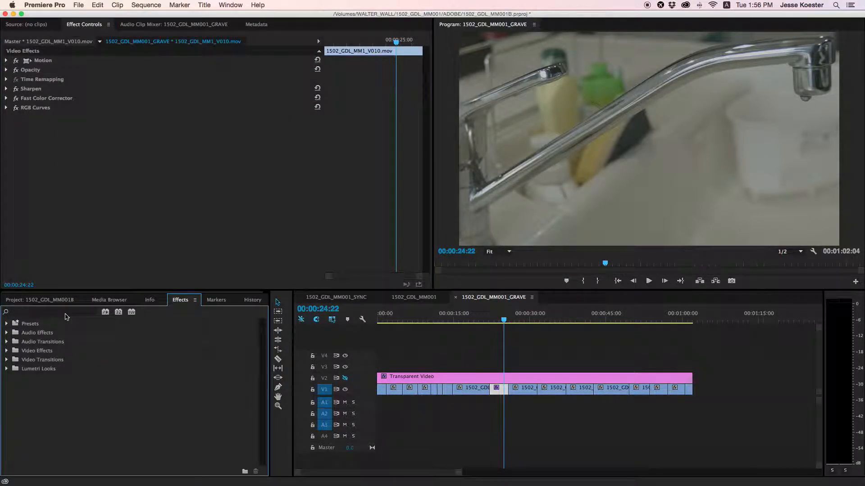
pyautogui.write('contra')
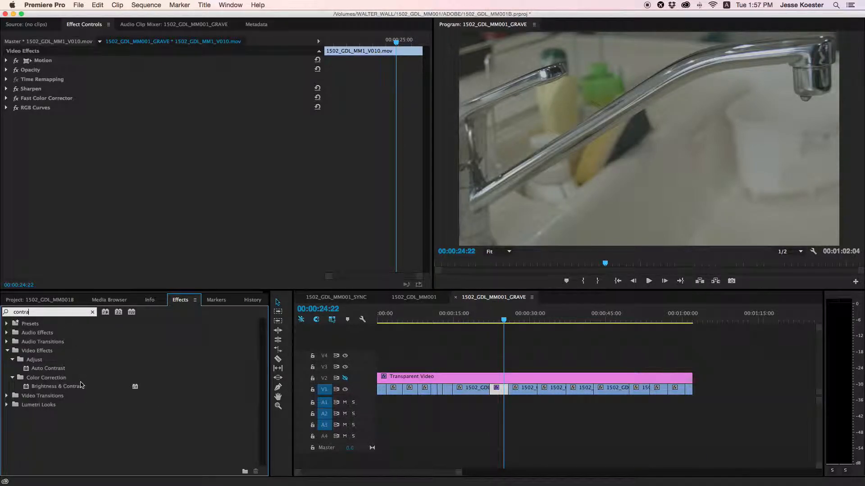
pyautogui.moveTo(59, 386); pyautogui.dragTo(155, 132)
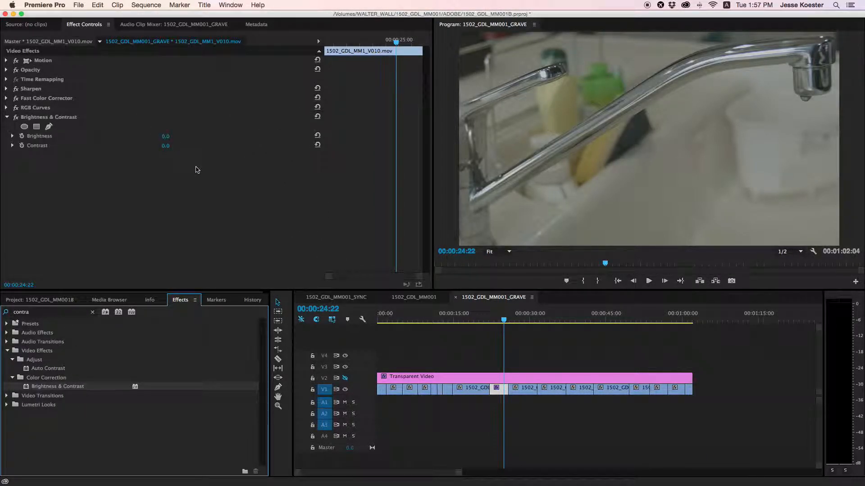
pyautogui.click(165, 147)
pyautogui.write('20')
pyautogui.press('Return')
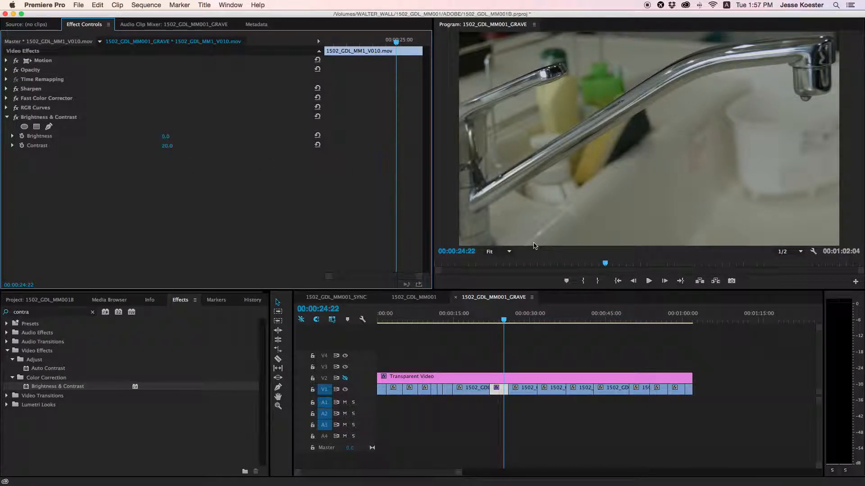
# - Duplicate the faucet clip from V1 onto track V3 directly above the original
pyautogui.moveTo(500, 392); pyautogui.dragTo(498, 365)
pyautogui.click(500, 366)
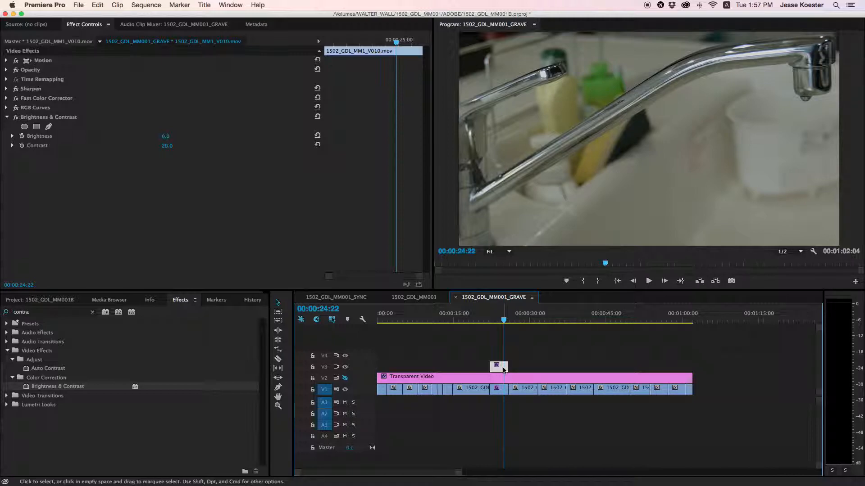
# - Remove the Motion and Video Effects attributes from the faucet clip copy on track V3
pyautogui.rightClick(504, 370)
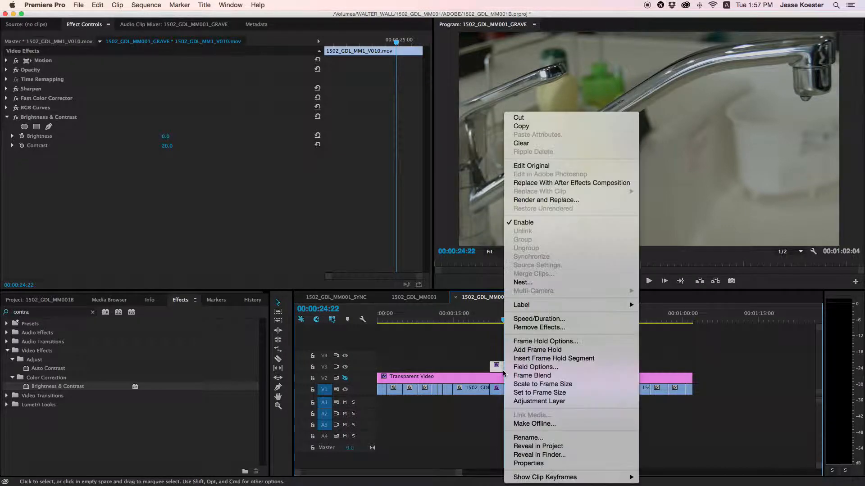
pyautogui.click(537, 328)
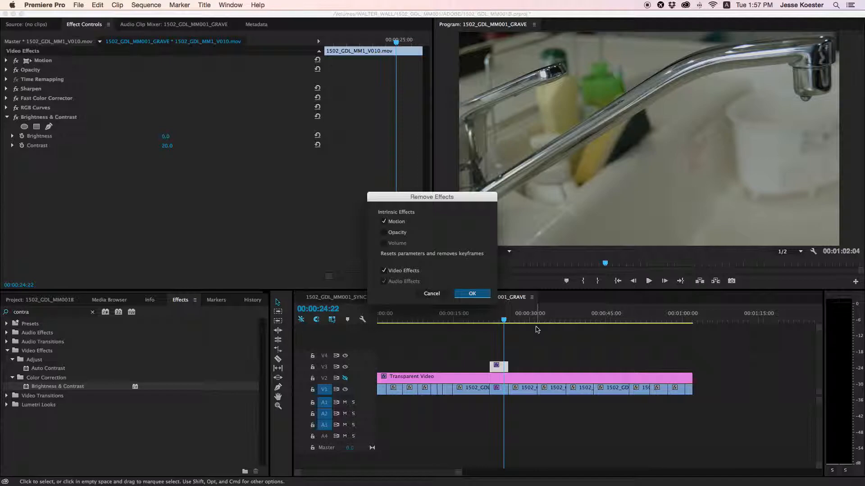
pyautogui.press('Return')
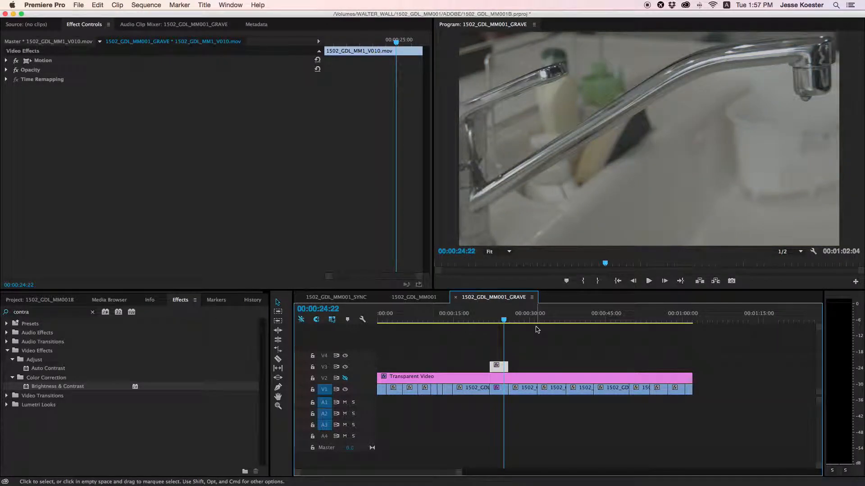
# - Toggle track V3's output to compare the untreated copy with the treated faucet clip, and leave V3 hidden
pyautogui.click(345, 368)
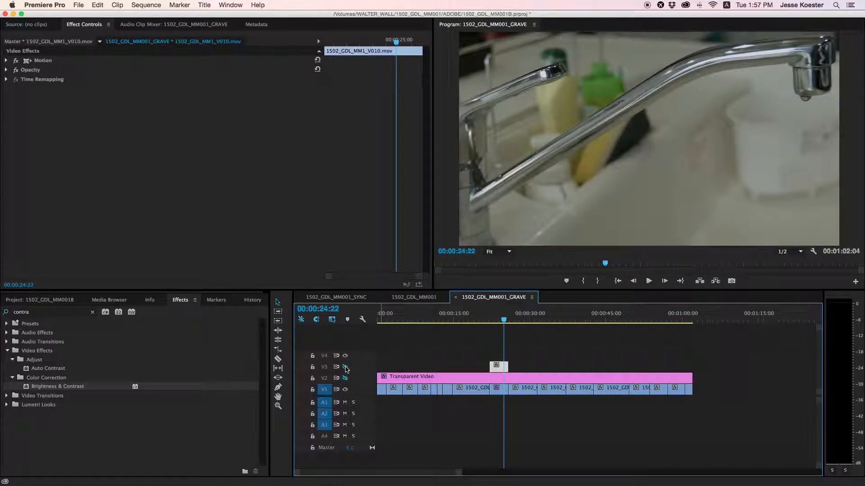
pyautogui.click(345, 368)
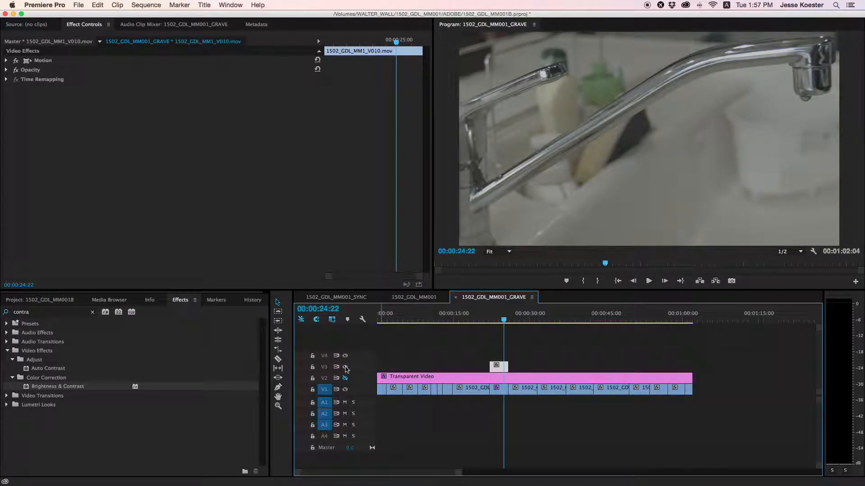
pyautogui.click(345, 367)
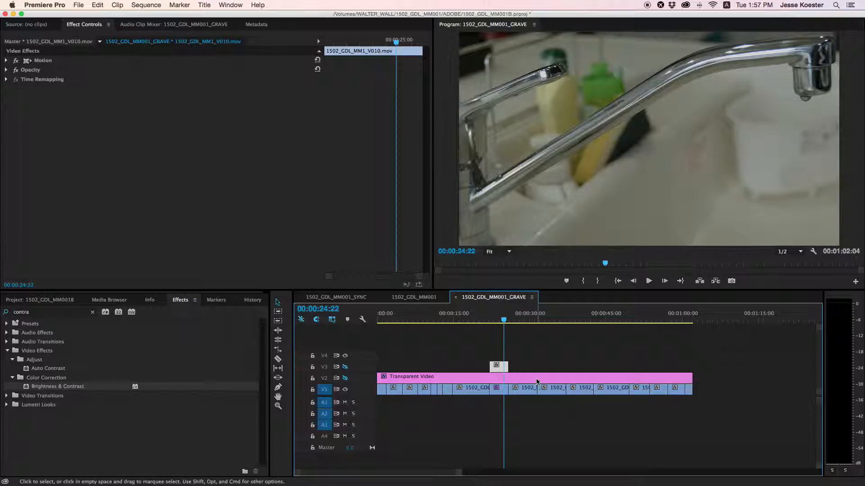
# - Select the V1 faucet clip and darken its shadows by pulling down the lower part of the RGB Curves Master curve
pyautogui.click(497, 393)
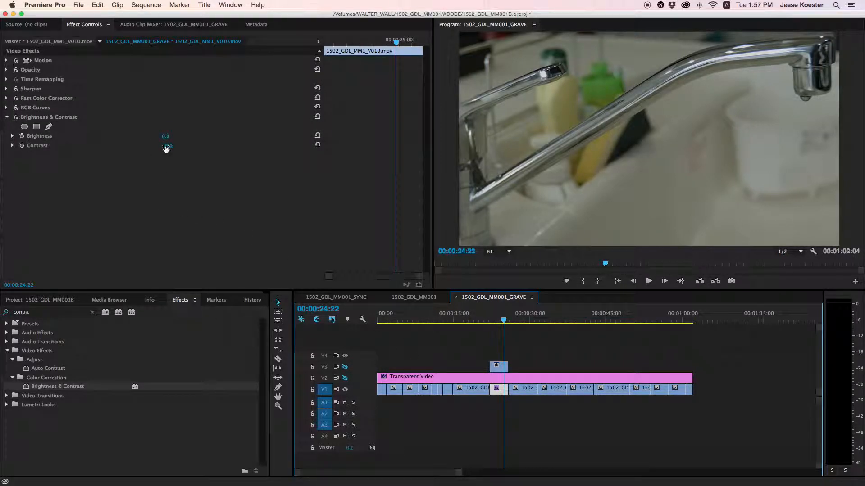
pyautogui.click(7, 116)
pyautogui.click(6, 108)
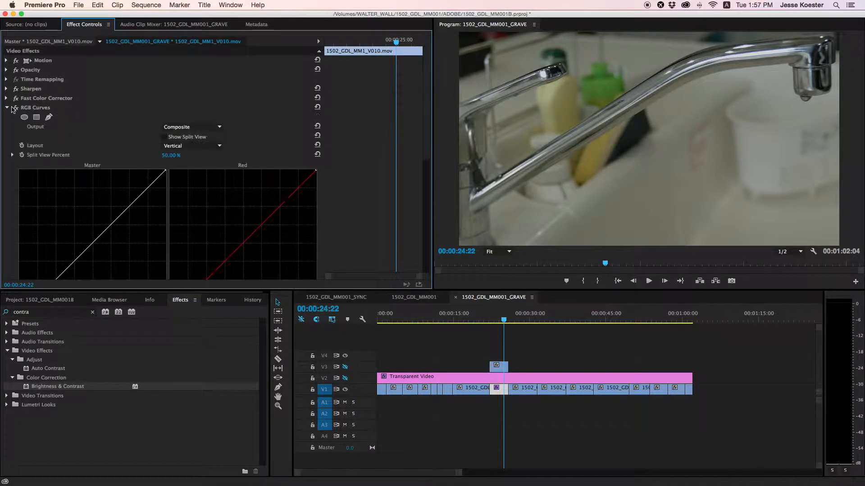
pyautogui.scroll(-5, 141, 146)
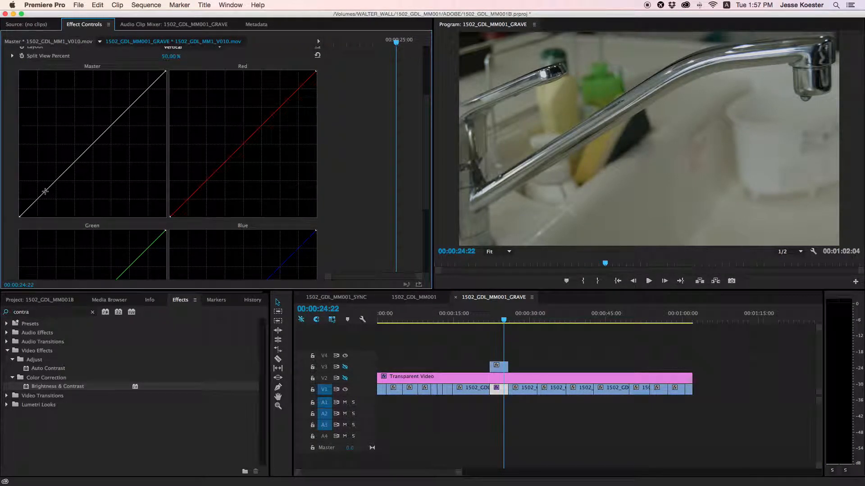
pyautogui.moveTo(47, 189); pyautogui.dragTo(45, 197)
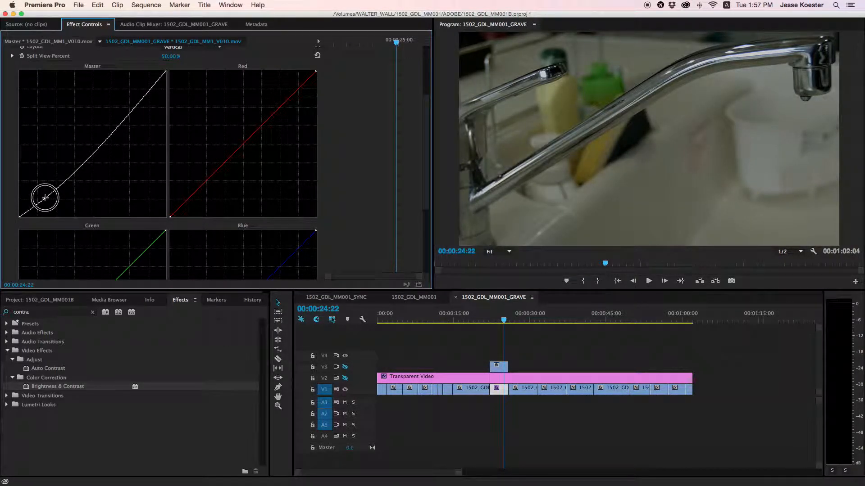
pyautogui.moveTo(45, 198); pyautogui.dragTo(45, 199)
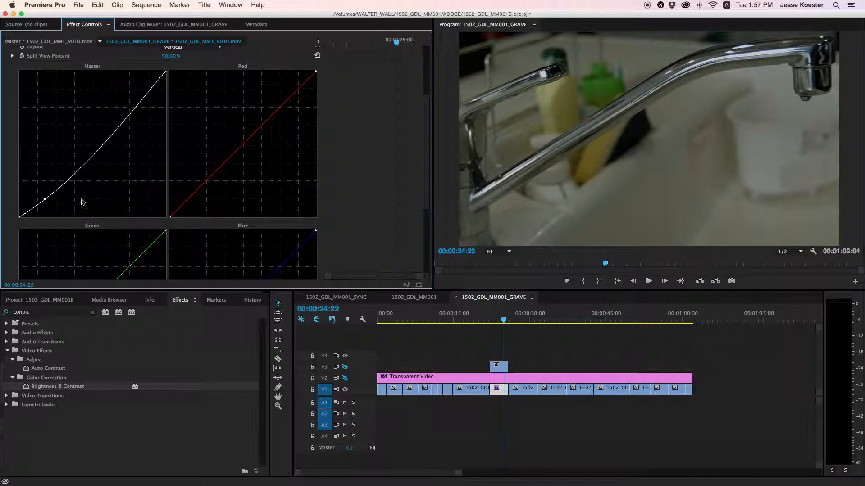
# - Raise the upper part of the Master curve into a bright S-curve and collapse the RGB Curves settings
pyautogui.moveTo(118, 128); pyautogui.dragTo(94, 101)
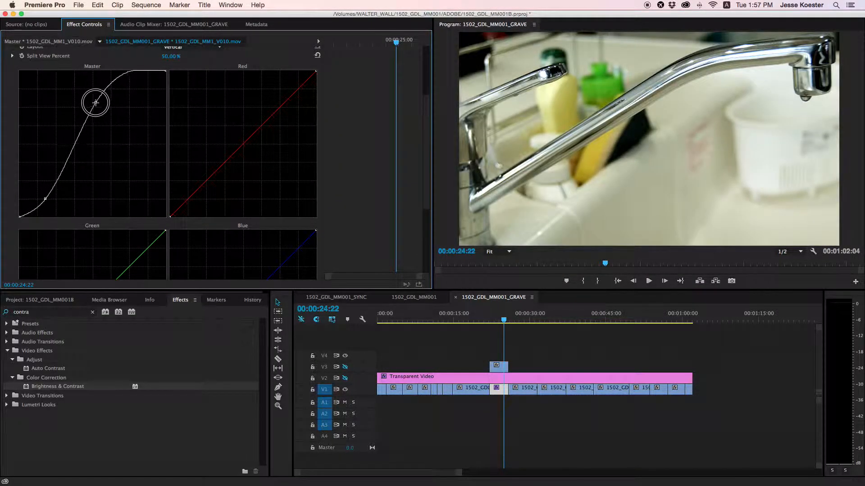
pyautogui.moveTo(94, 102)
pyautogui.mouseDown()
pyautogui.moveTo(107, 87)
pyautogui.moveTo(99, 103)
pyautogui.mouseUp()
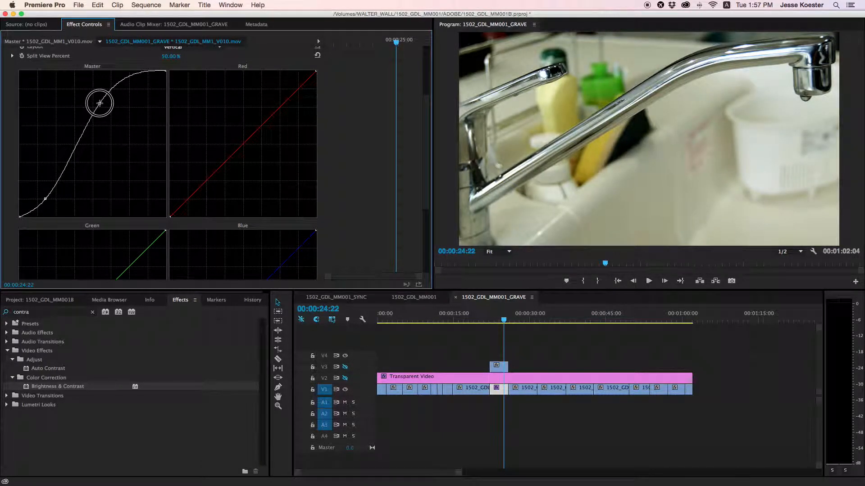
pyautogui.moveTo(100, 103); pyautogui.dragTo(99, 100)
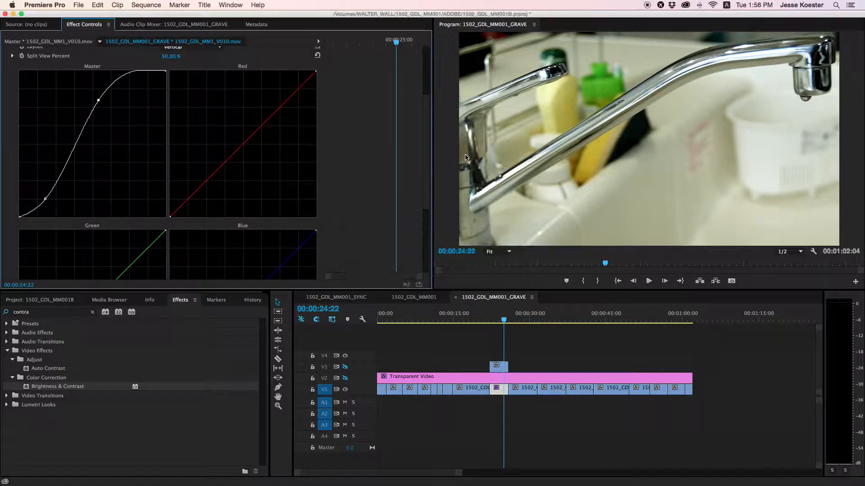
pyautogui.scroll(5, 98, 108)
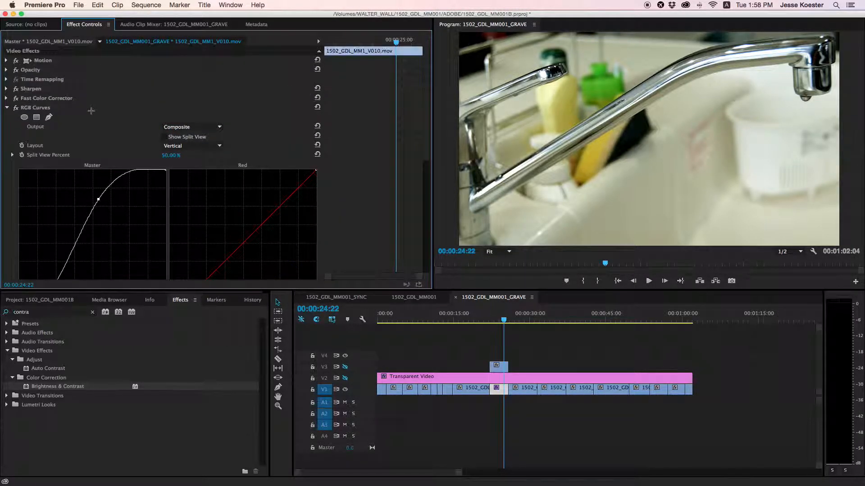
pyautogui.click(7, 109)
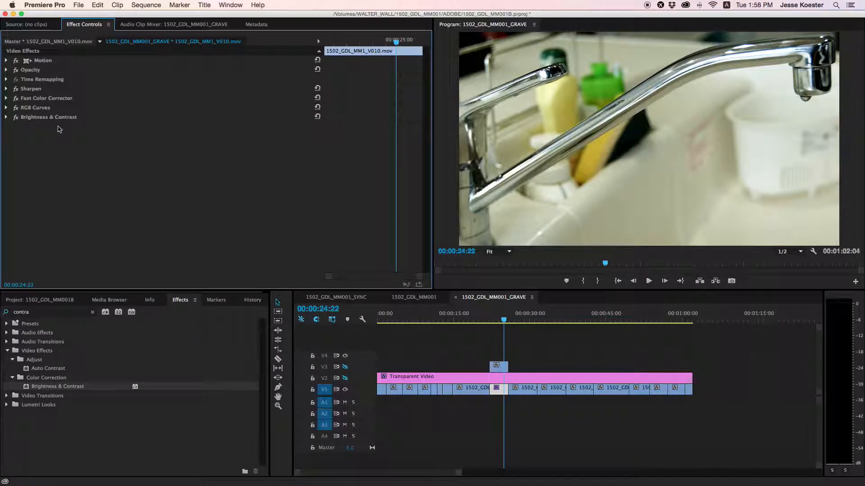
# - Compare the faucet shot with and without the effects by toggling track V3's output and playing the clip in both states
pyautogui.click(345, 367)
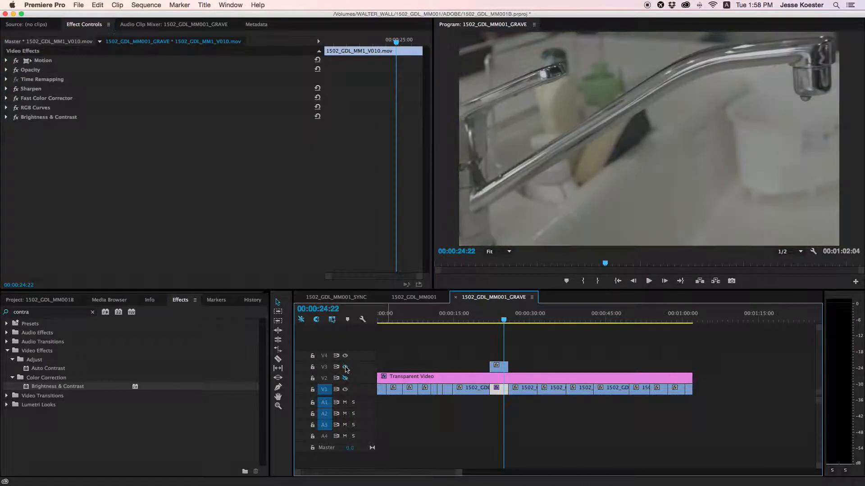
pyautogui.click(345, 367)
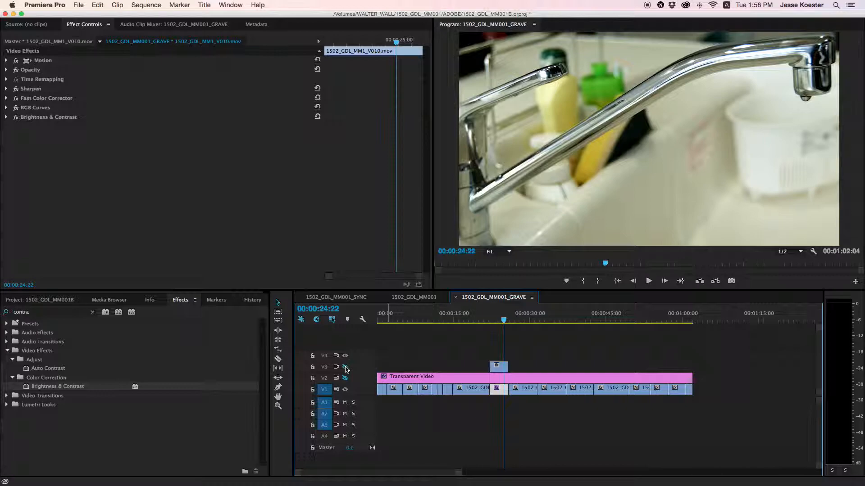
pyautogui.press('Up')
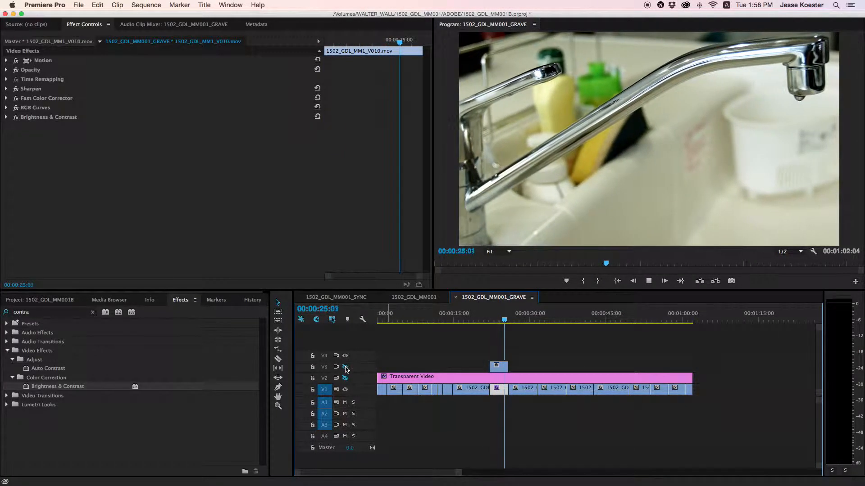
pyautogui.press('space')
pyautogui.press('space')
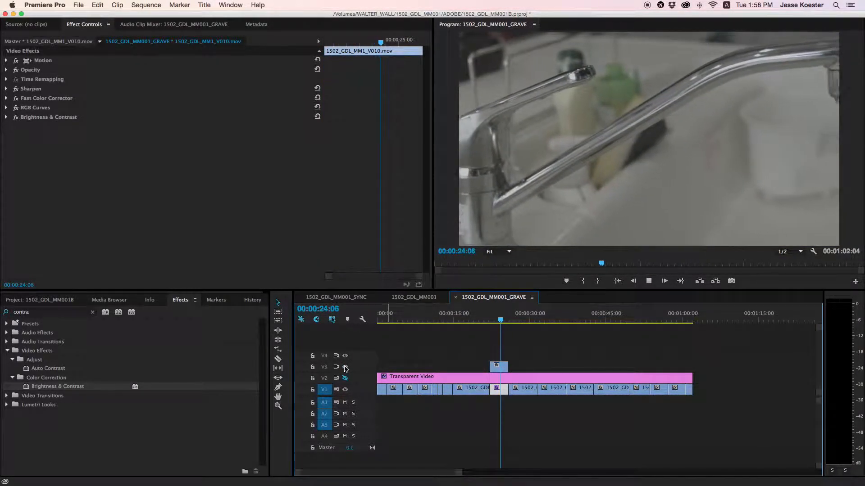
pyautogui.press('space')
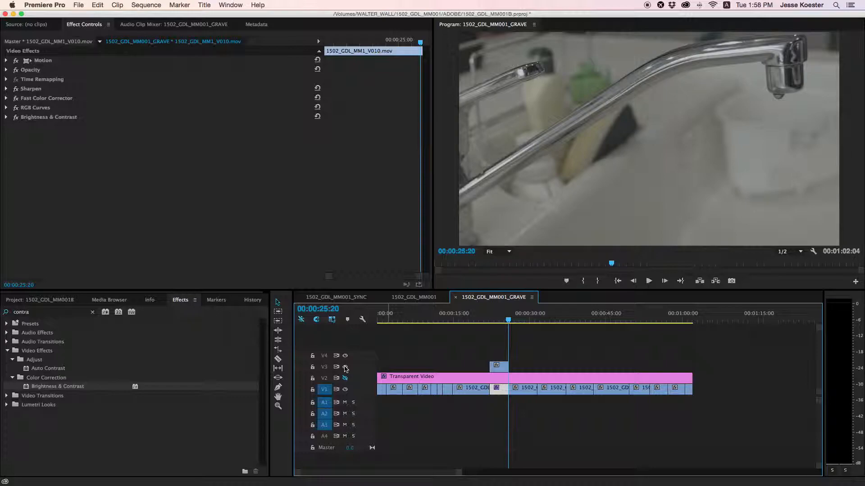
pyautogui.click(345, 378)
pyautogui.click(345, 368)
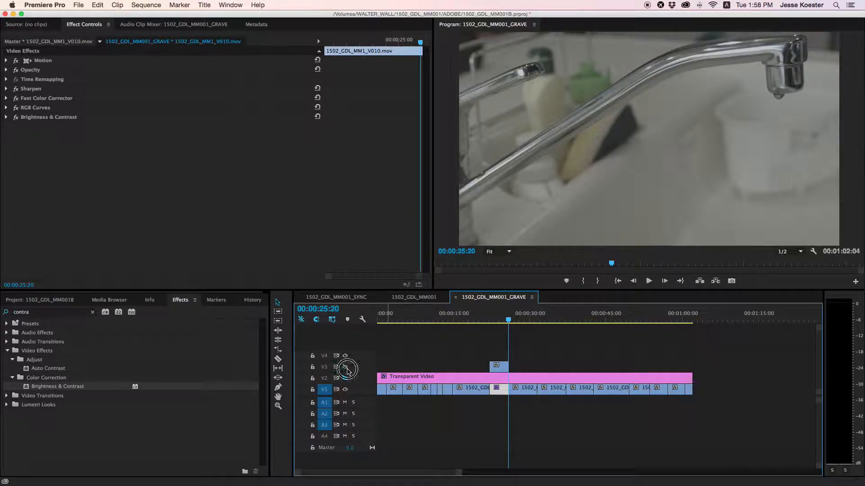
# - Copy Sharpen, Fast Color Corrector, RGB Curves and Brightness & Contrast from the V1 faucet clip onto the neighbouring wooden-letters clip
pyautogui.click(500, 319)
pyautogui.click(499, 319)
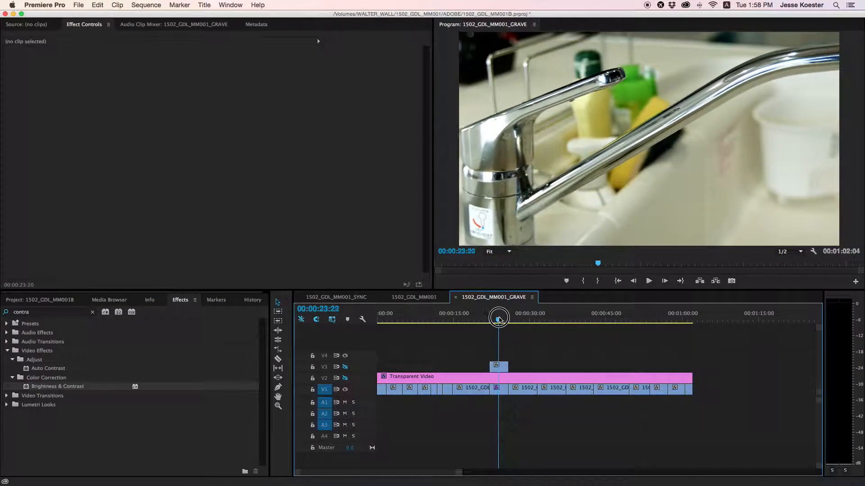
pyautogui.click(499, 388)
pyautogui.click(32, 92)
pyautogui.keyDown('shift'); pyautogui.click(33, 116); pyautogui.keyUp('shift')
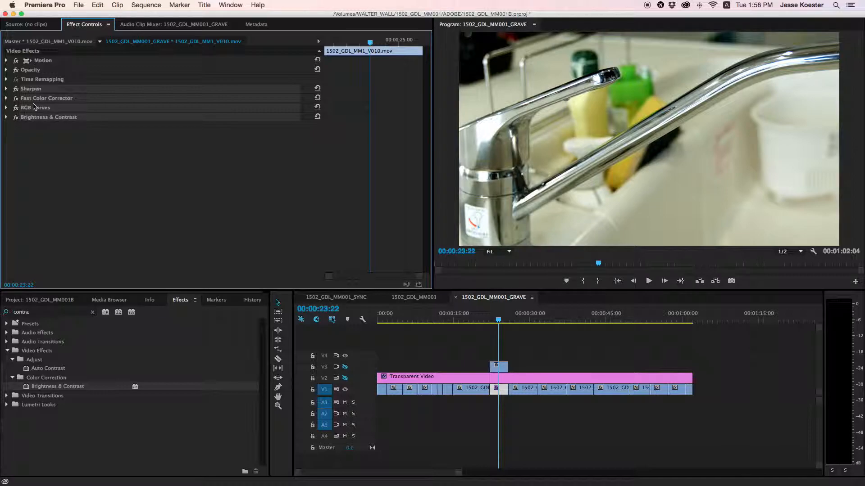
pyautogui.click(523, 320)
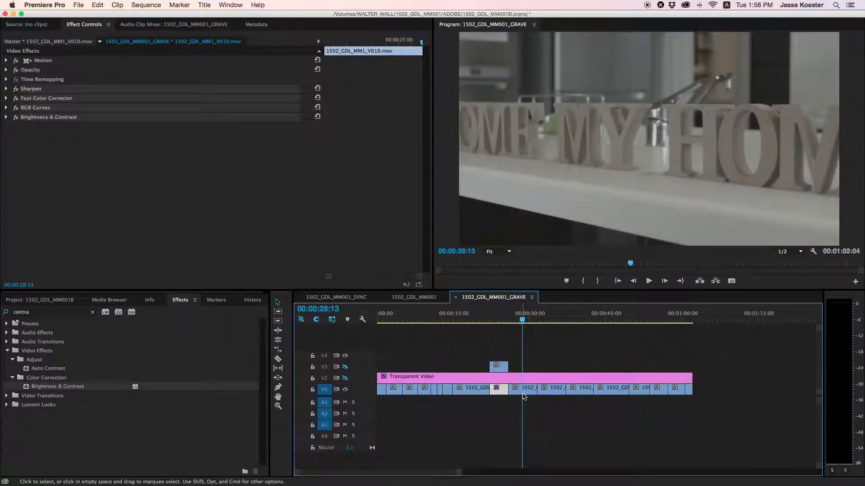
pyautogui.click(528, 390)
pyautogui.press('super+v')
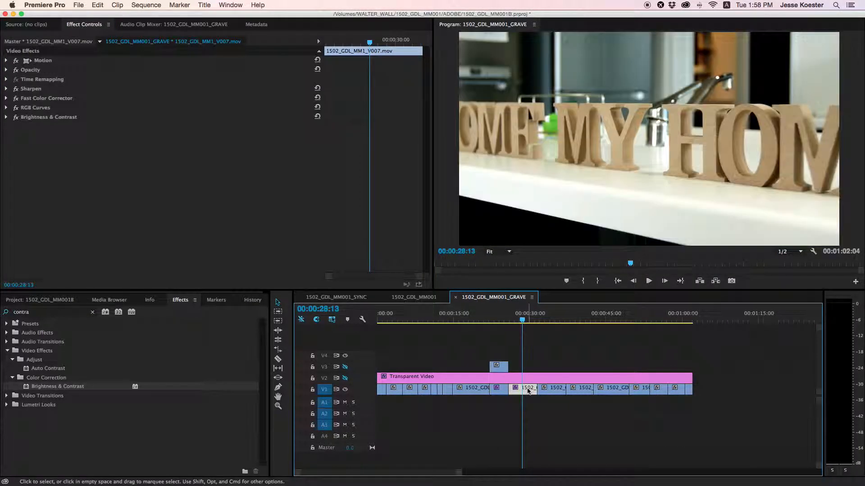
# - Paste the copied effect stack onto the bedroom clip 1502_GDL_MM1_V043.mov on V1
pyautogui.click(554, 320)
pyautogui.moveTo(554, 320); pyautogui.dragTo(577, 320)
pyautogui.click(588, 392)
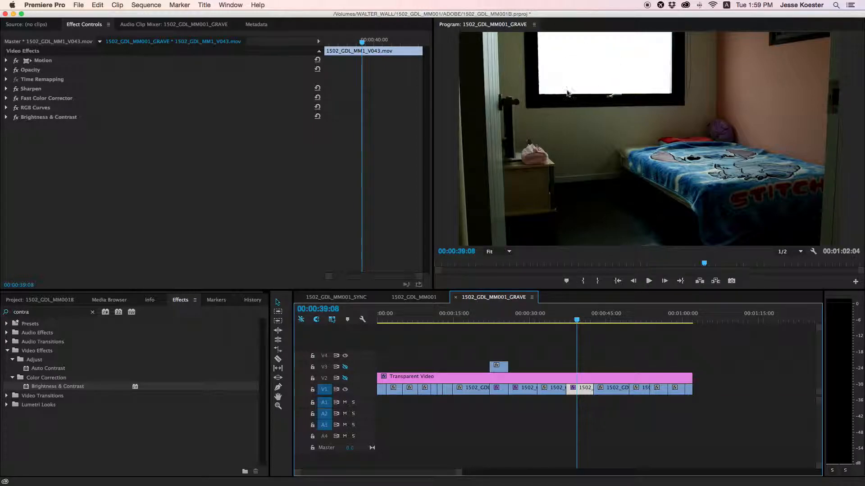
# - Expand the bedroom clip's Brightness & Contrast effect and set its Brightness to 20
pyautogui.click(7, 118)
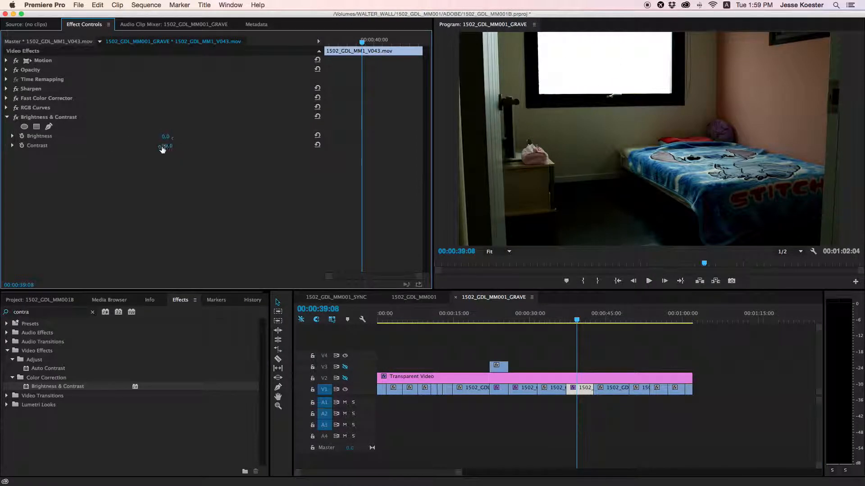
pyautogui.click(167, 137)
pyautogui.write('20')
pyautogui.press('Return')
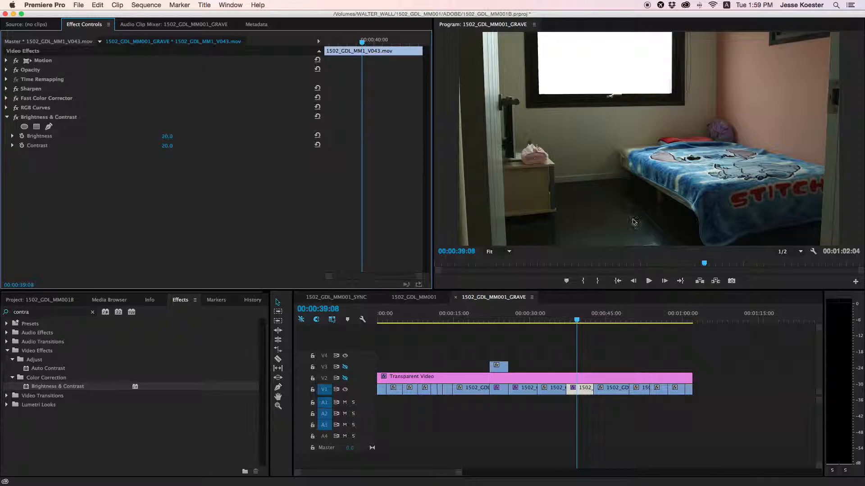
# - Try stronger Brightness & Contrast values on the bedroom clip, bringing Brightness to 52 and Contrast to 51
pyautogui.click(165, 145)
pyautogui.write('36')
pyautogui.press('Return')
pyautogui.moveTo(171, 145)
pyautogui.mouseDown()
pyautogui.moveTo(180, 137)
pyautogui.moveTo(165, 147)
pyautogui.mouseUp()
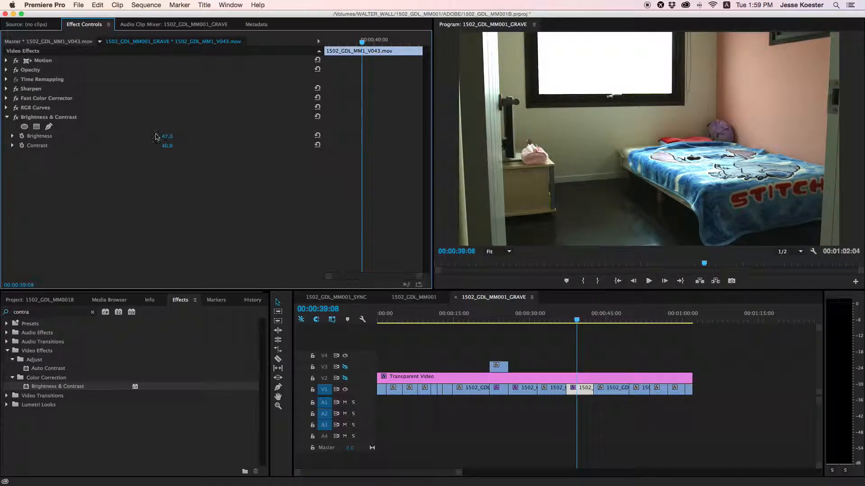
pyautogui.moveTo(167, 146); pyautogui.dragTo(176, 145)
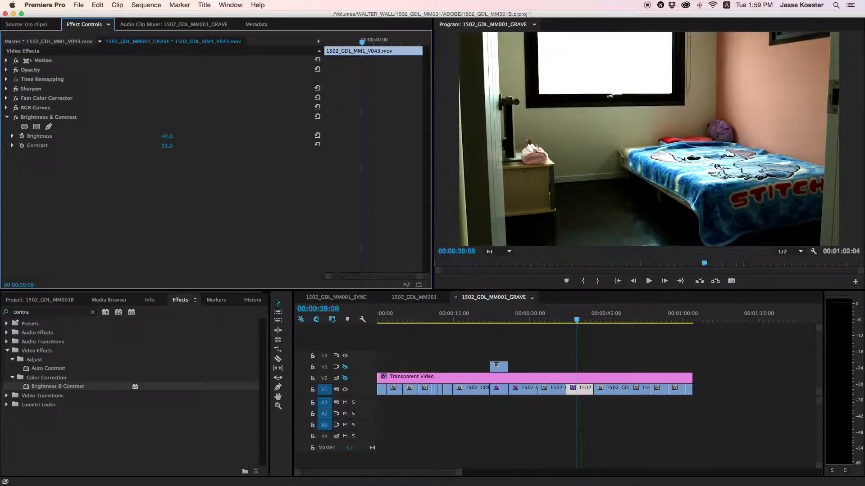
pyautogui.moveTo(169, 137); pyautogui.dragTo(172, 137)
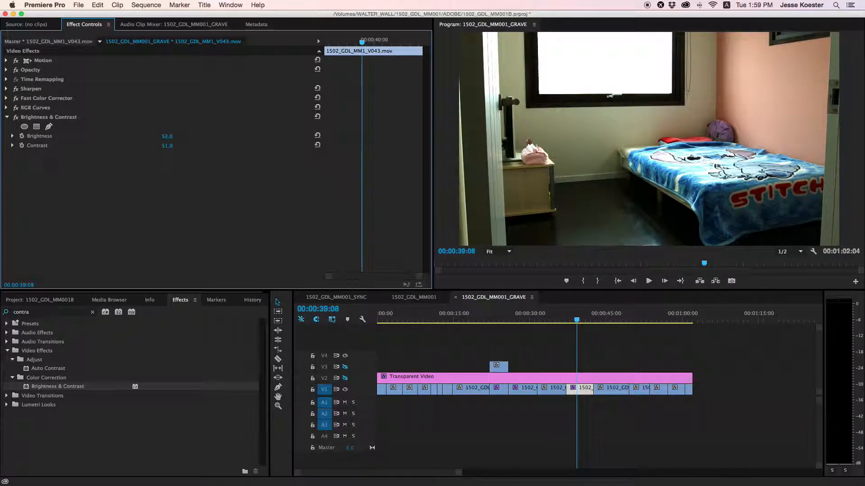
# - Set the bedroom clip's Contrast to 30 and its Brightness to 20
pyautogui.click(169, 146)
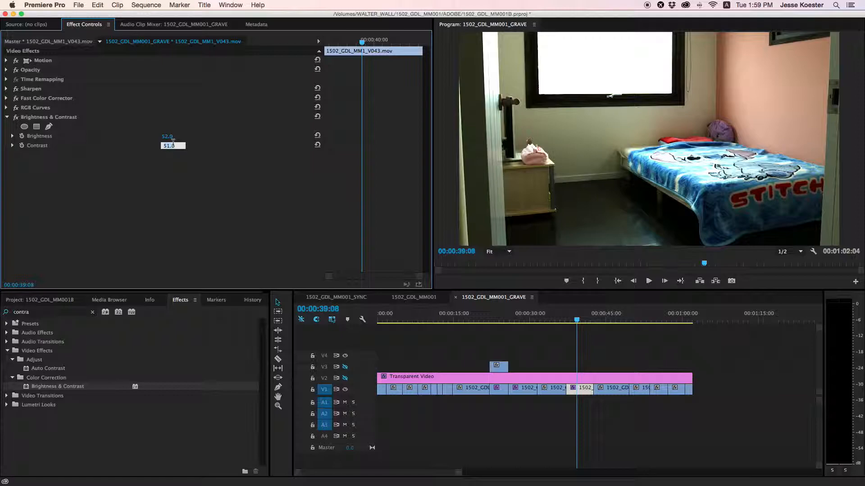
pyautogui.write('30')
pyautogui.press('Return')
pyautogui.click(168, 136)
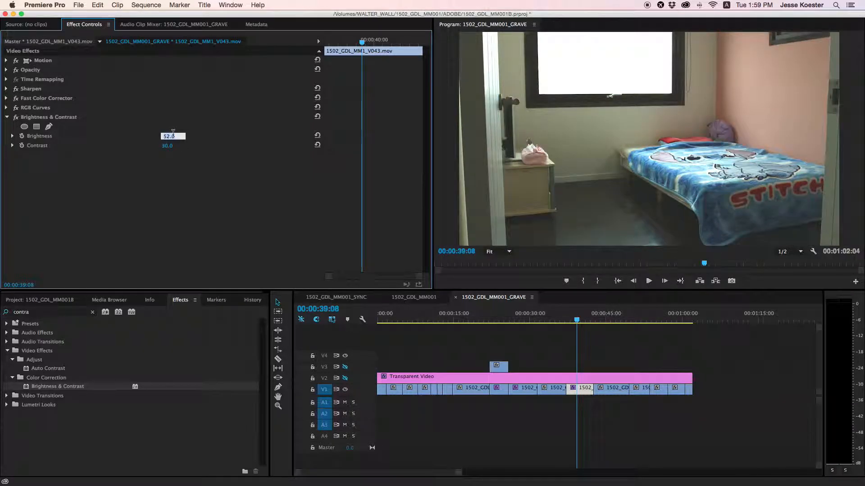
pyautogui.write('20')
pyautogui.press('Return')
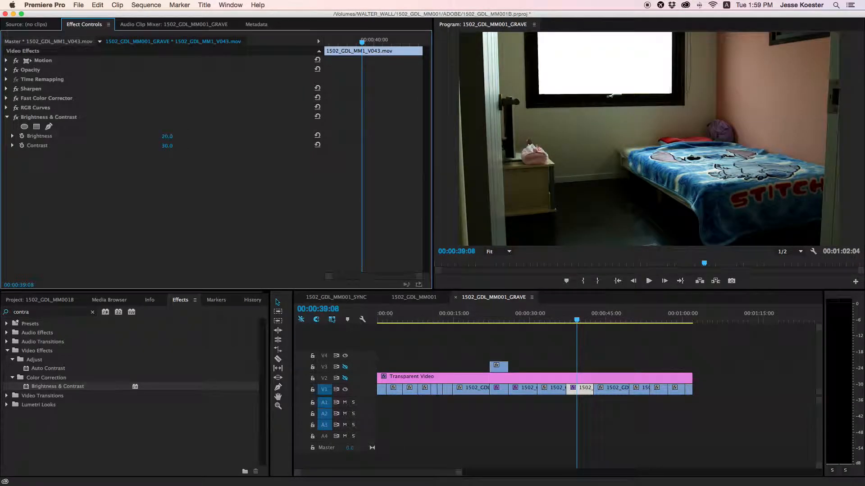
# - Brighten the bedroom clip with its RGB Curves Master curve, moving the shadow point near the black corner and the upper point toward the midtones
pyautogui.click(6, 116)
pyautogui.click(6, 108)
pyautogui.scroll(-4, 91, 147)
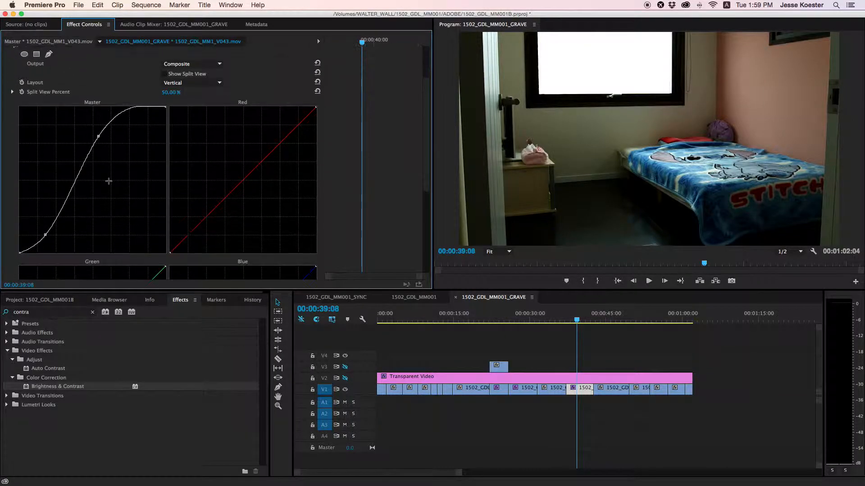
pyautogui.moveTo(44, 235); pyautogui.dragTo(25, 251)
pyautogui.moveTo(98, 136); pyautogui.dragTo(76, 165)
pyautogui.scroll(3, 104, 161)
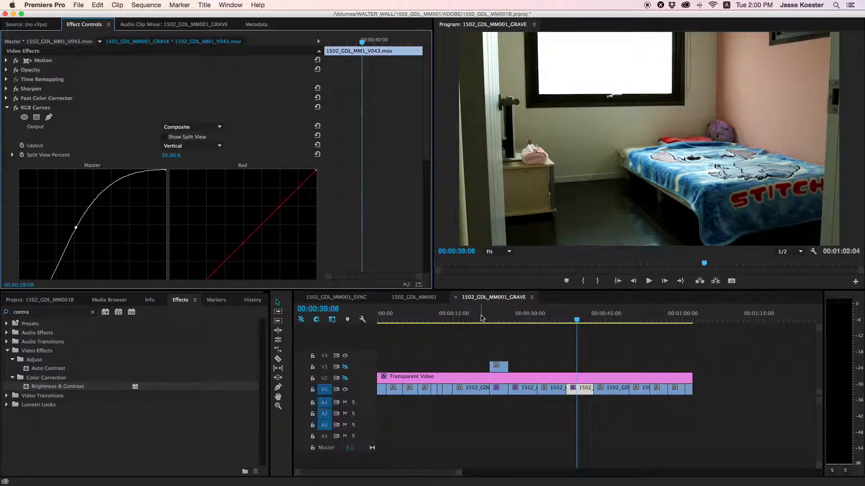
# - Duplicate the bedroom clip from V1 onto V3 and remove the Motion and Video Effects from the copy
pyautogui.moveTo(580, 389); pyautogui.dragTo(580, 365)
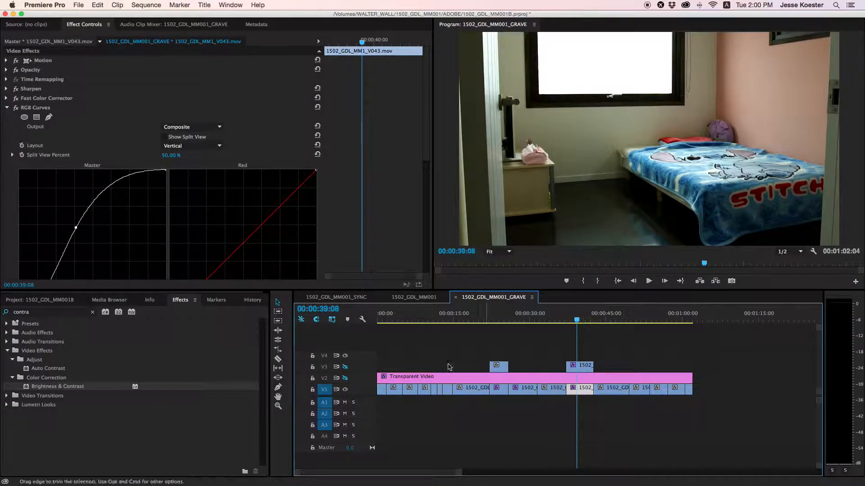
pyautogui.rightClick(581, 366)
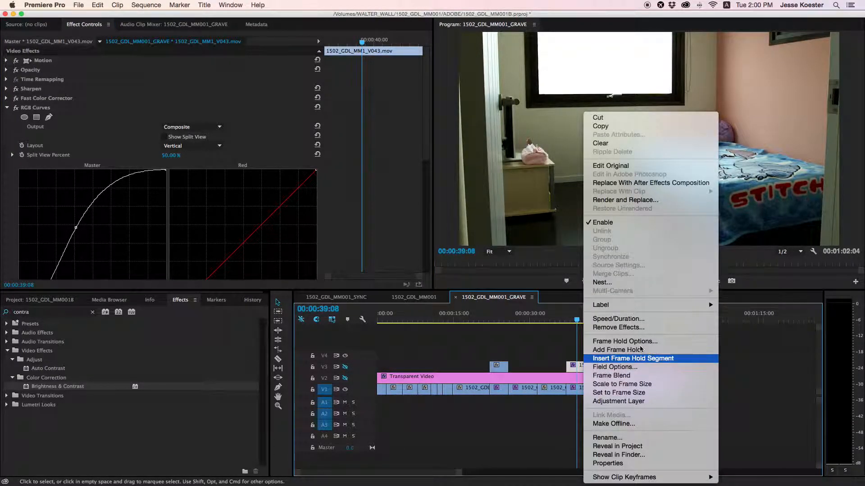
pyautogui.click(618, 327)
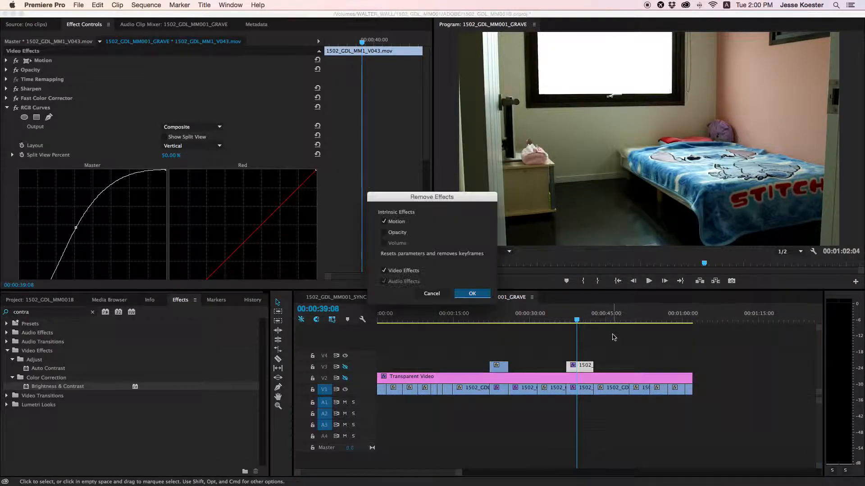
pyautogui.click(480, 296)
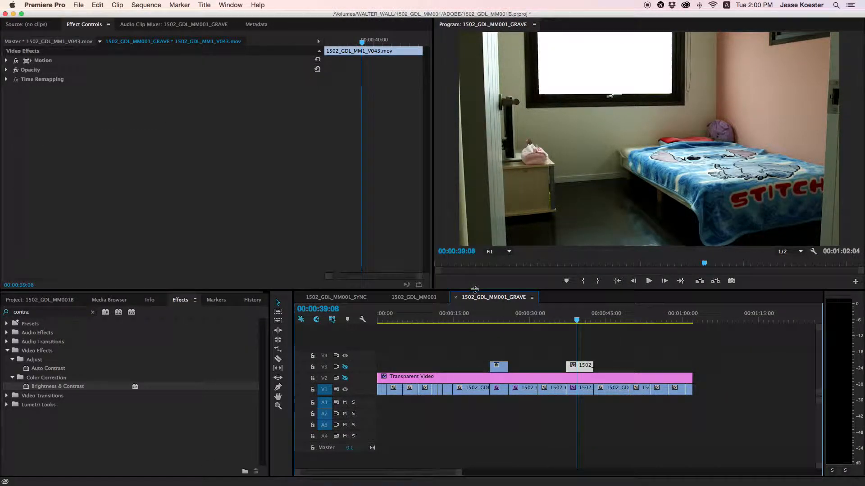
# - Toggle V3's track output on and off to compare the original bedroom shot with the corrected one, leaving V3 hidden
pyautogui.click(345, 367)
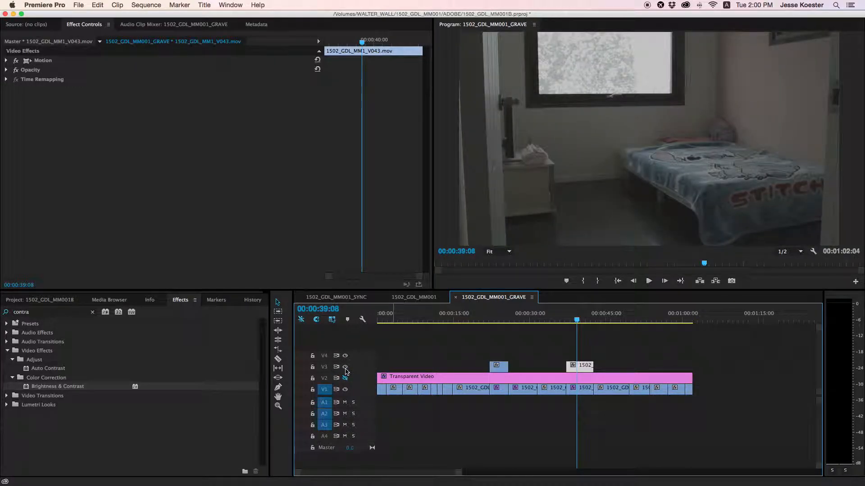
pyautogui.click(345, 367)
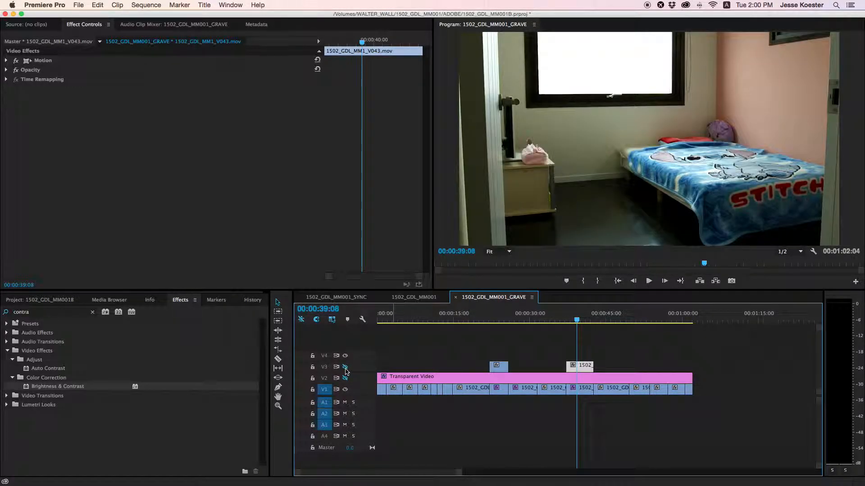
pyautogui.click(345, 368)
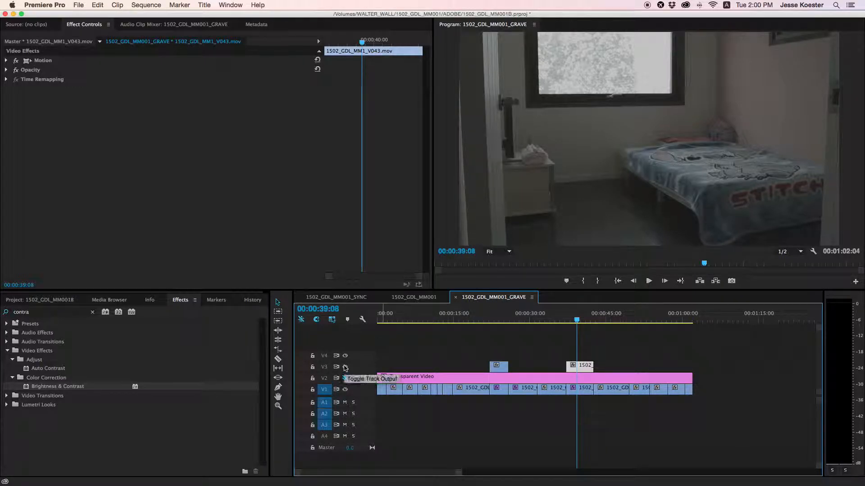
pyautogui.click(345, 368)
pyautogui.click(346, 368)
pyautogui.click(346, 368)
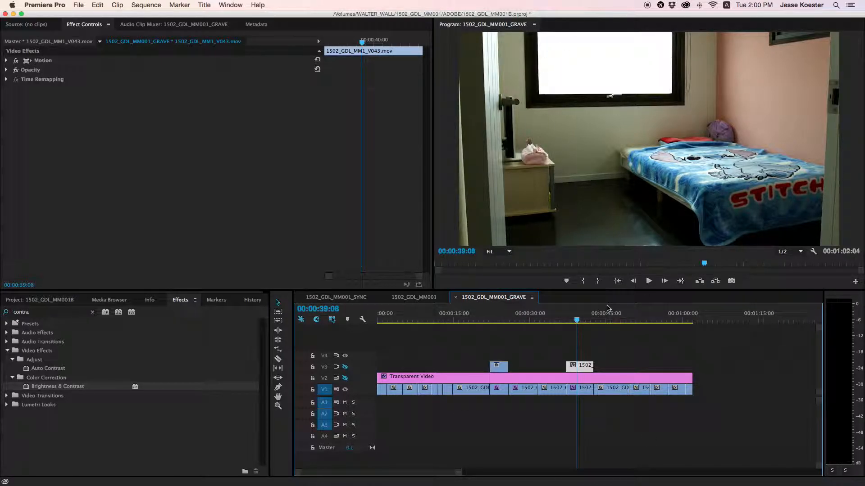
# - Duplicate the snow clip 1502_GDL_MM1_V033.mov onto V3, paste the copied effect stack onto its V1 original and preview it
pyautogui.moveTo(585, 319); pyautogui.dragTo(659, 319)
pyautogui.moveTo(659, 388); pyautogui.dragTo(660, 370)
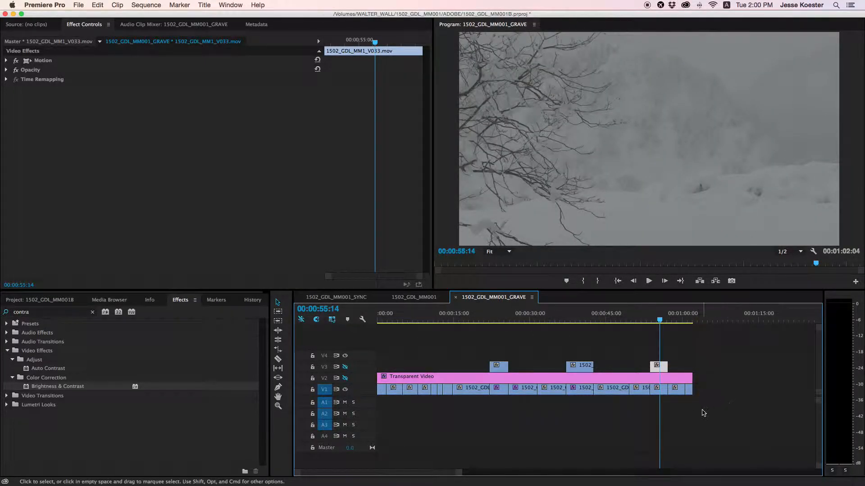
pyautogui.click(659, 395)
pyautogui.press('super+v')
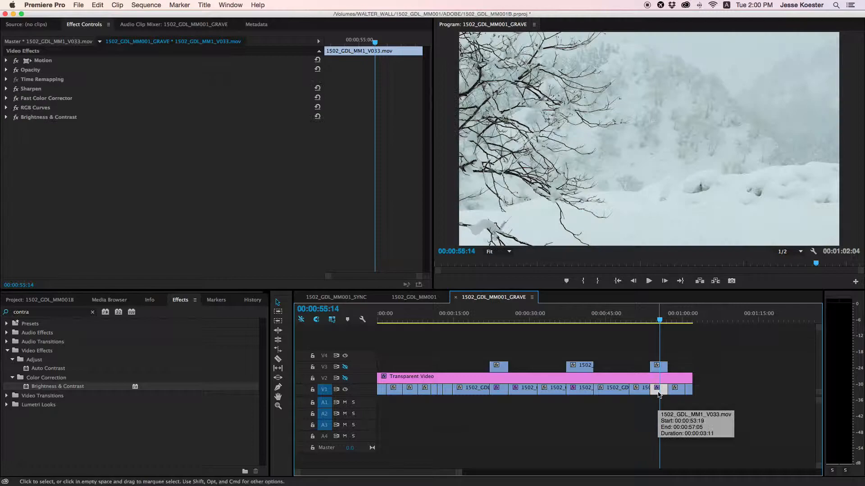
pyautogui.click(618, 282)
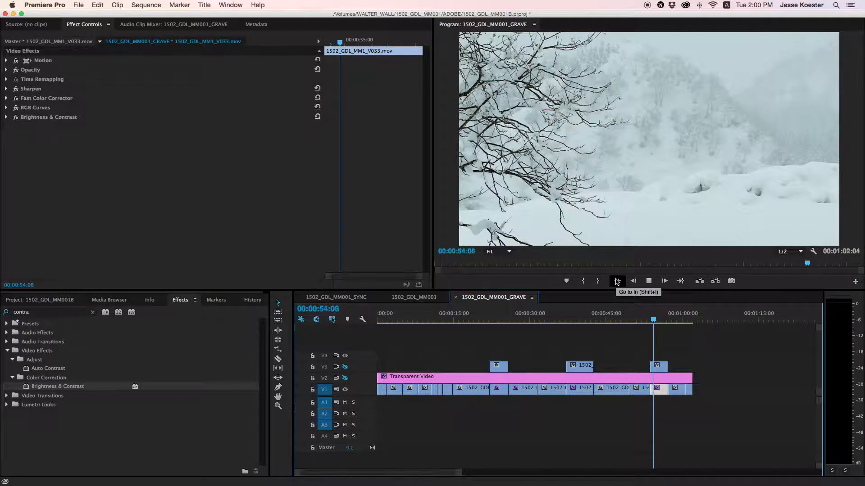
pyautogui.click(658, 319)
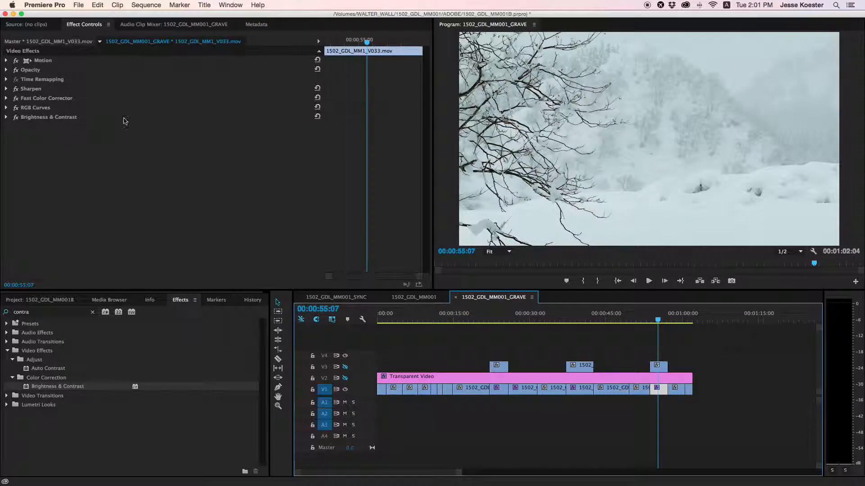
# - Adjust the midpoint of the Blue curve in the snow clip's RGB Curves and collapse the effect
pyautogui.click(10, 110)
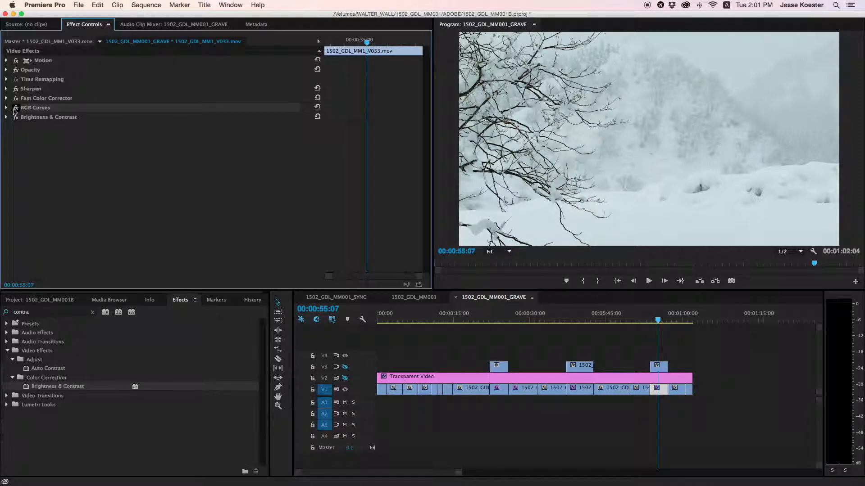
pyautogui.click(6, 109)
pyautogui.scroll(-10, 396, 188)
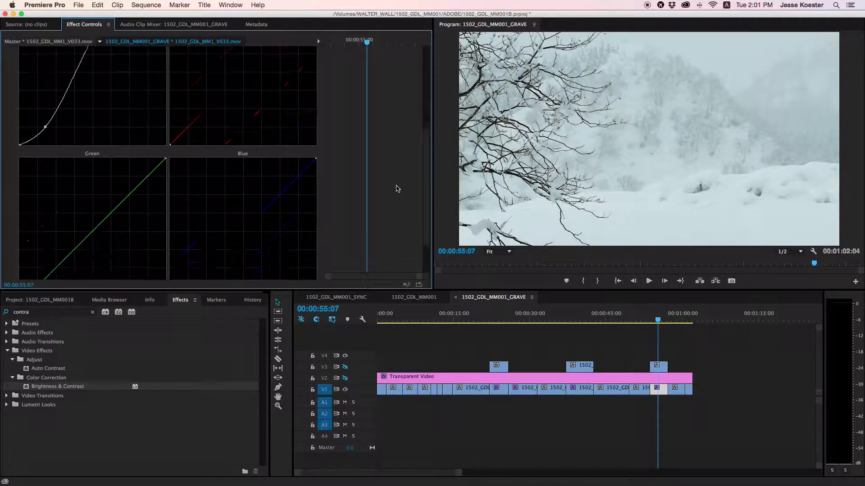
pyautogui.moveTo(237, 170); pyautogui.dragTo(253, 176)
pyautogui.scroll(5, 388, 239)
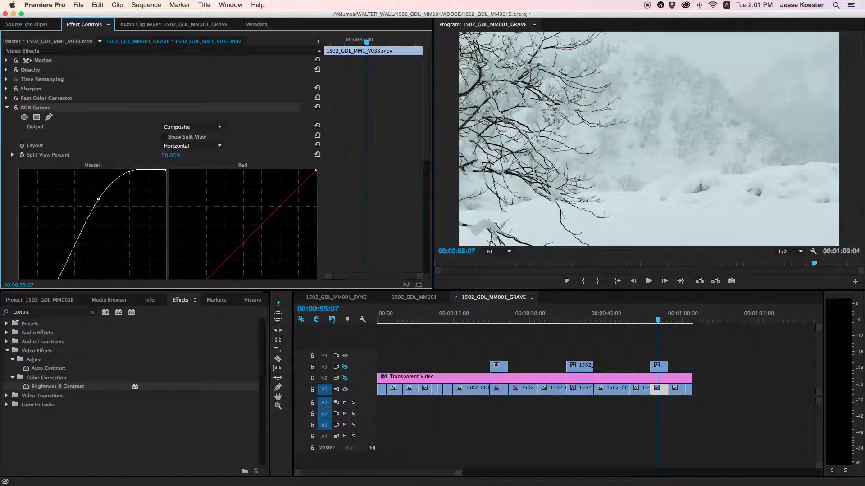
pyautogui.click(6, 108)
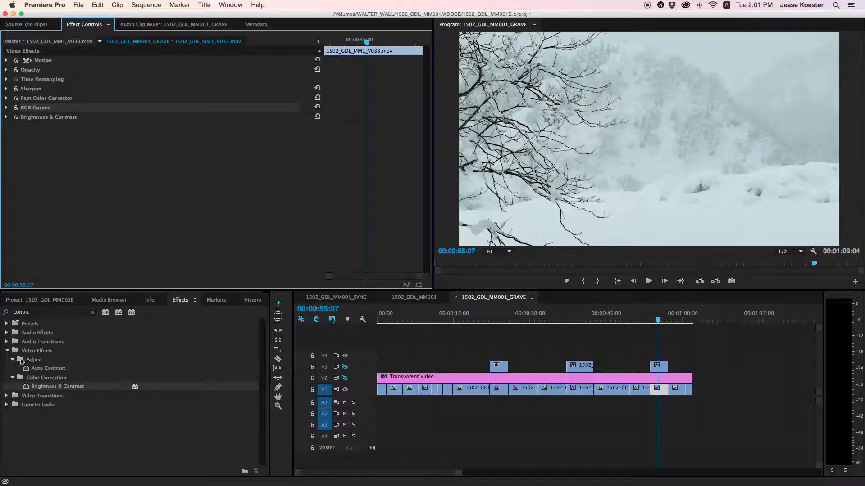
# - Apply the Cold Overall temperature look from Lumetri Looks to the snow clip and compare it off and on
pyautogui.click(92, 312)
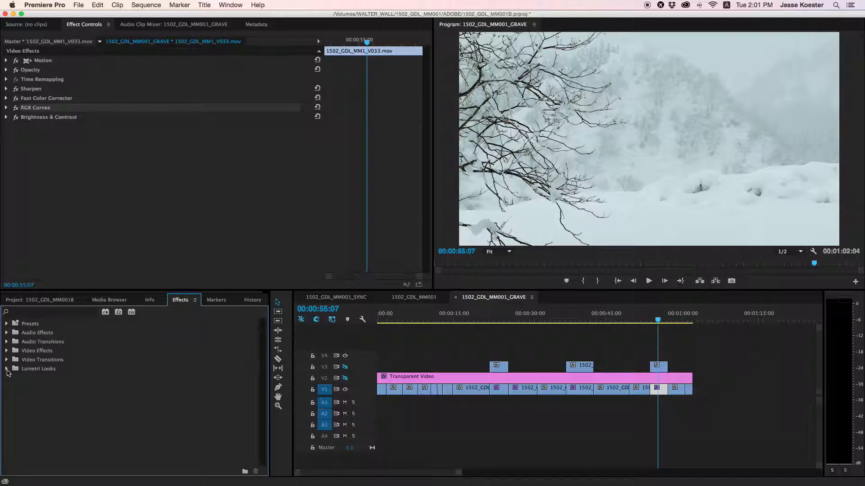
pyautogui.click(6, 369)
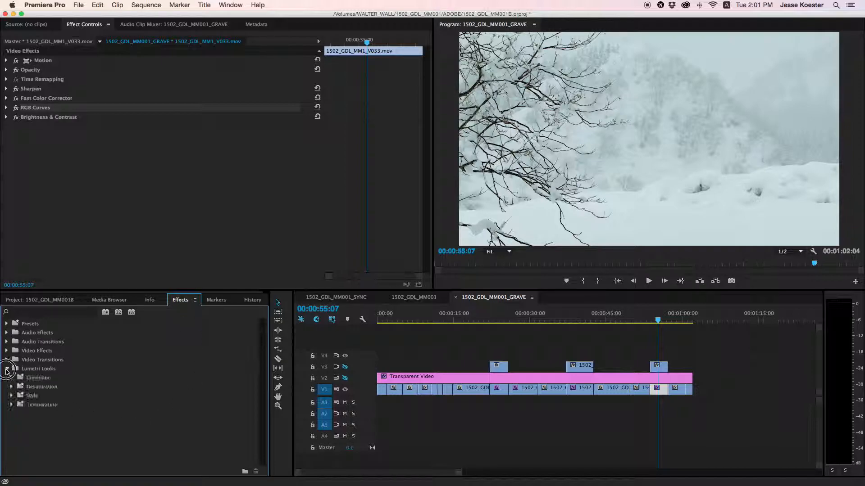
pyautogui.click(12, 405)
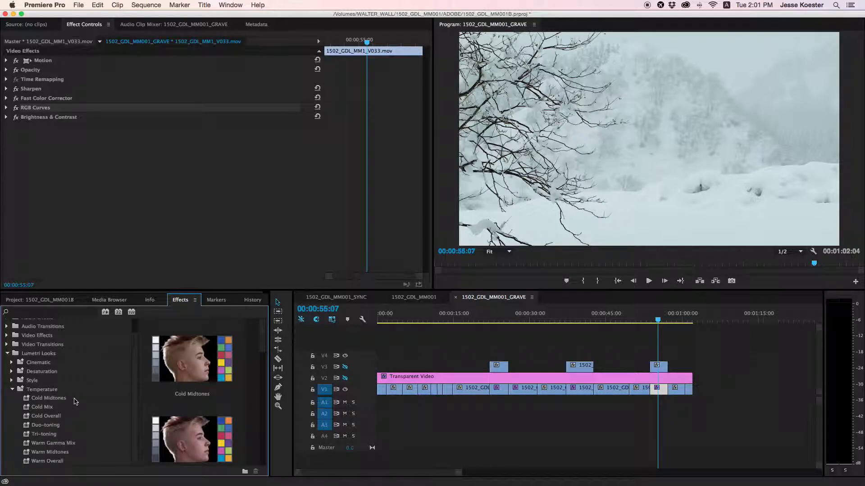
pyautogui.moveTo(46, 419); pyautogui.dragTo(94, 195)
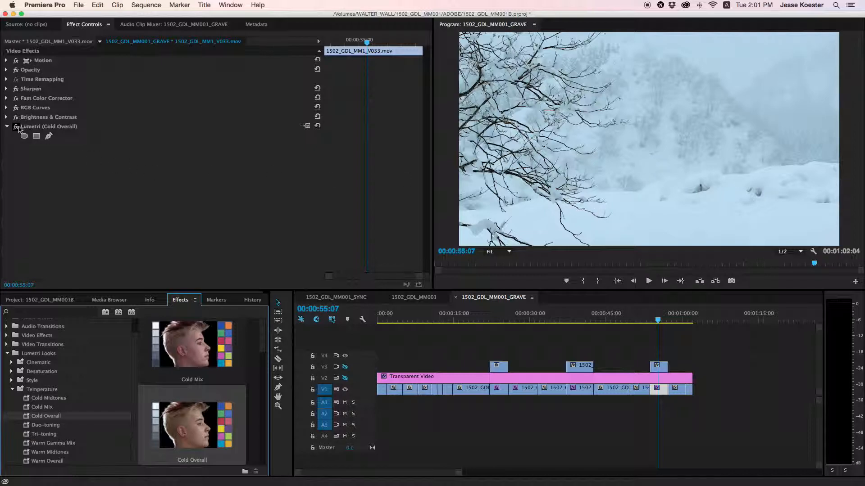
pyautogui.click(17, 128)
pyautogui.click(17, 128)
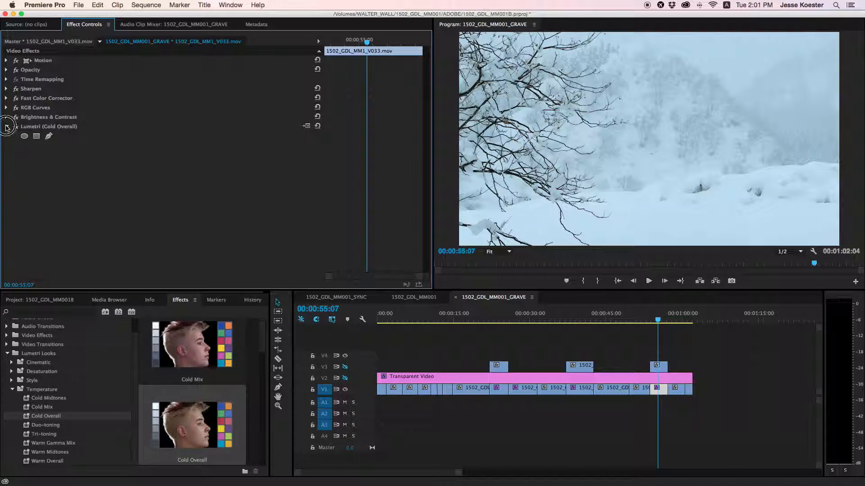
# - Reshape the snow clip's RGB Curves Master curve, lowering the shadow point and shifting the highlight point slightly toward the brighter tones
pyautogui.click(6, 127)
pyautogui.scroll(-4, 86, 121)
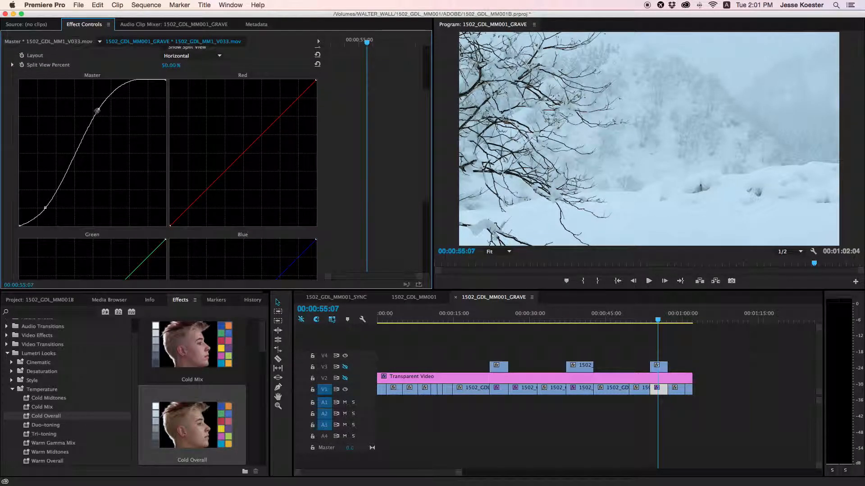
pyautogui.moveTo(98, 110); pyautogui.dragTo(105, 112)
pyautogui.moveTo(46, 209)
pyautogui.mouseDown()
pyautogui.moveTo(35, 213)
pyautogui.moveTo(42, 219)
pyautogui.mouseUp()
pyautogui.scroll(2, 12, 68)
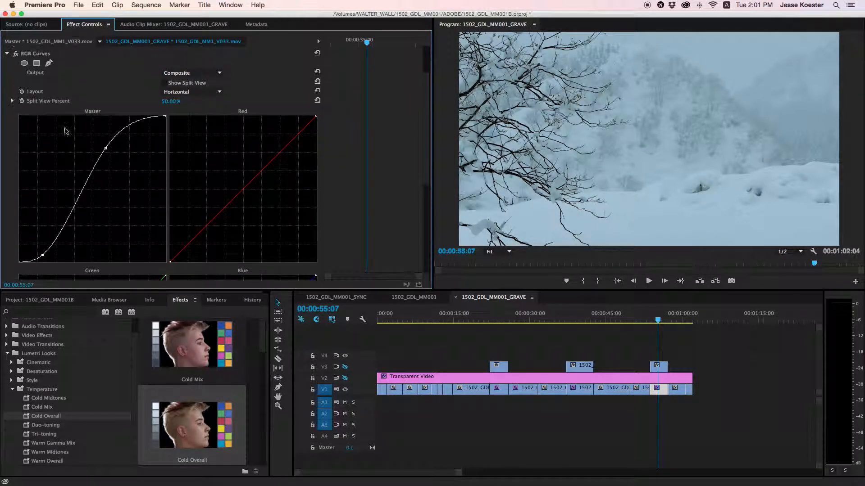
pyautogui.moveTo(106, 148); pyautogui.dragTo(106, 145)
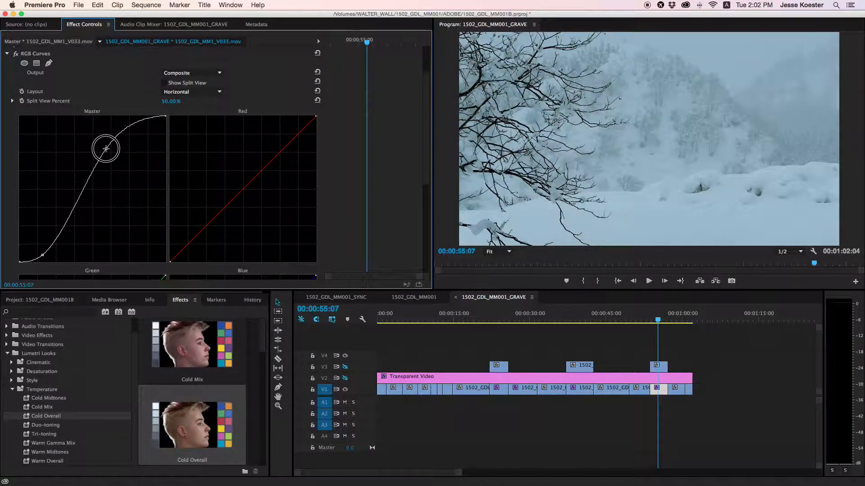
# - Raise the Blue curve slightly near its midpoint in the snow clip's RGB Curves and collapse the effect
pyautogui.scroll(-5, 245, 251)
pyautogui.moveTo(241, 163); pyautogui.dragTo(240, 162)
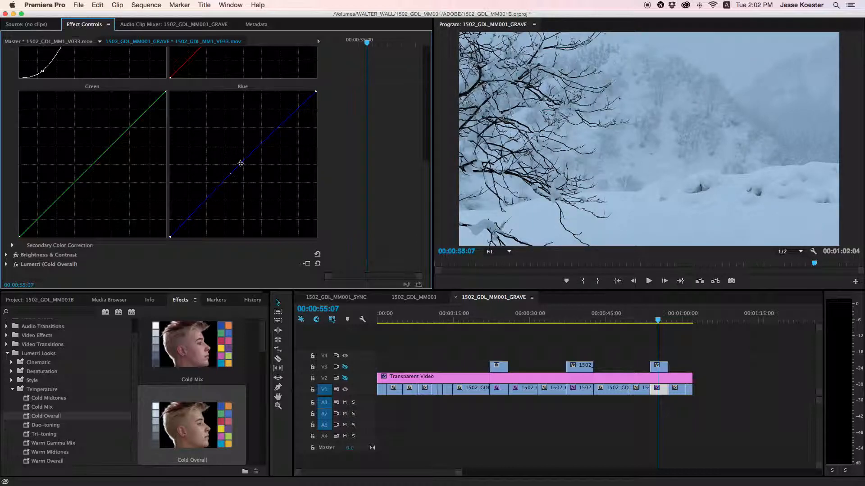
pyautogui.scroll(10, 243, 171)
pyautogui.click(6, 108)
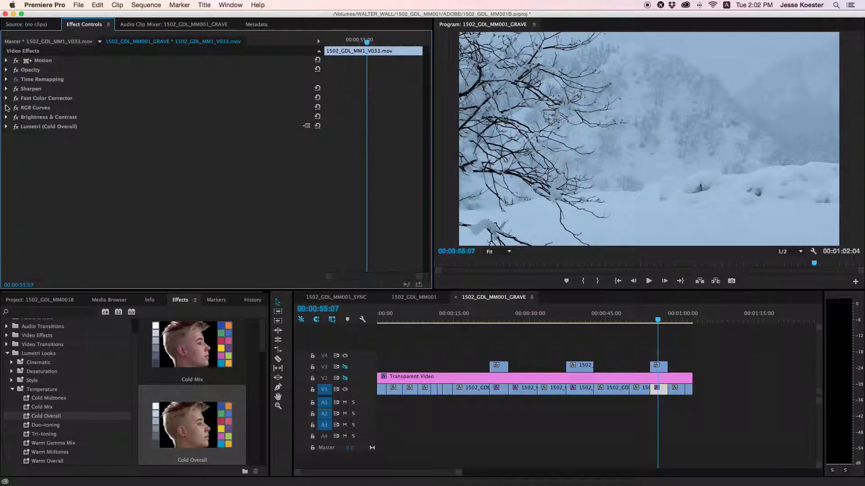
# - Toggle V3's track output to compare the original snow shot with the corrected one, leaving V3 and V2 hidden
pyautogui.click(345, 368)
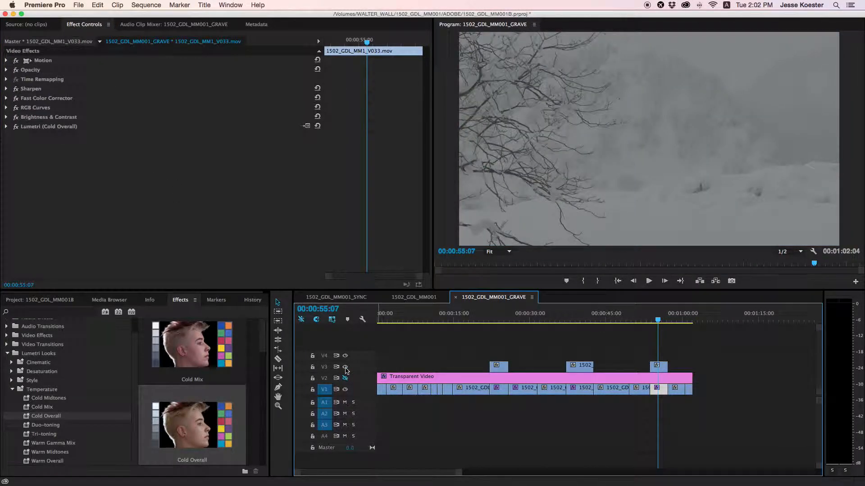
pyautogui.click(345, 368)
pyautogui.click(345, 379)
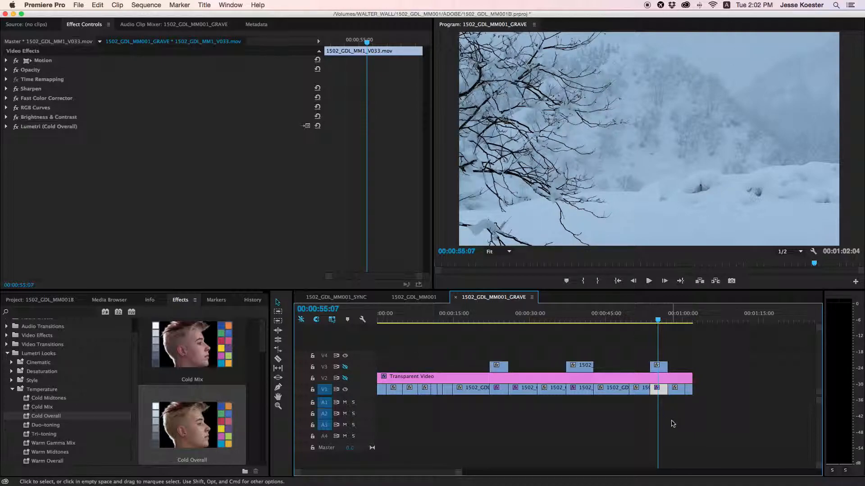
# - Duplicate the soccer ball clip 1502_GDL_MM1_V049.mov from V1 onto V3 and place the playhead within the clip
pyautogui.press('Down')
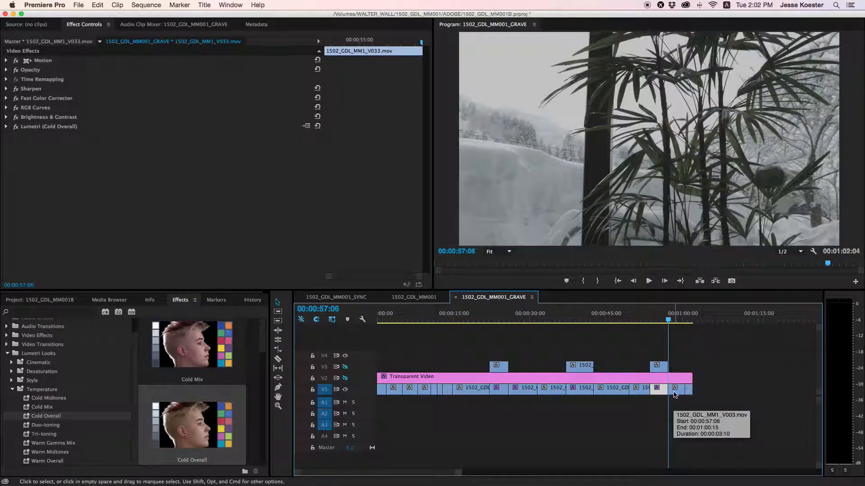
pyautogui.press('Down')
pyautogui.press('Up')
pyautogui.press('Up')
pyautogui.press('Up')
pyautogui.press('Up')
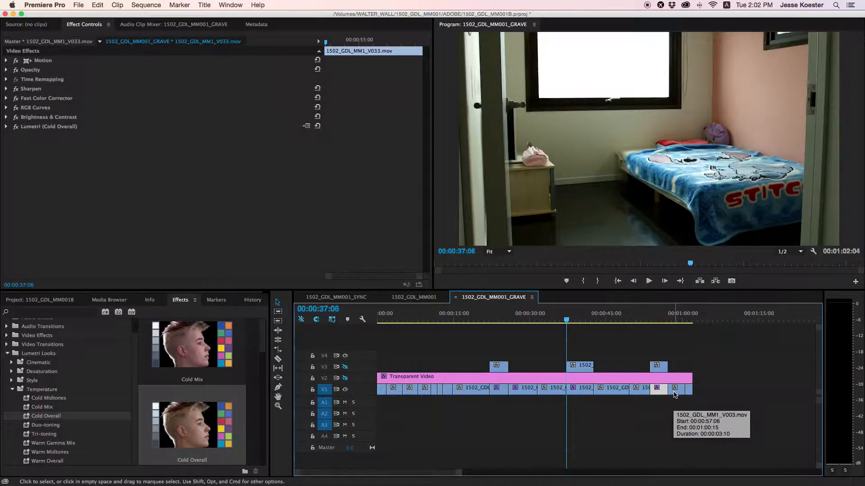
pyautogui.press('Down')
pyautogui.press('Down')
pyautogui.press('Up')
pyautogui.press('Down')
pyautogui.moveTo(642, 390); pyautogui.dragTo(638, 367)
pyautogui.moveTo(635, 316); pyautogui.dragTo(640, 317)
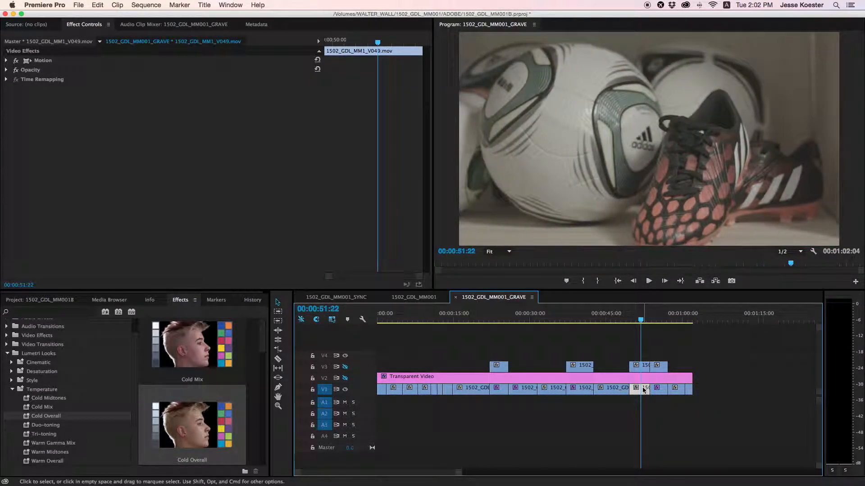
# - Paste the copied effect stack onto the soccer ball clip on V1 and check its Brightness & Contrast settings
pyautogui.press('super+alt+v')
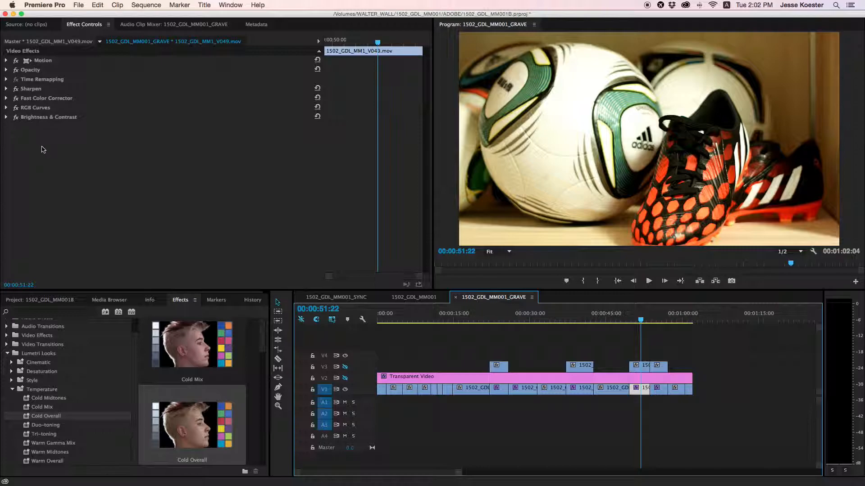
pyautogui.click(6, 118)
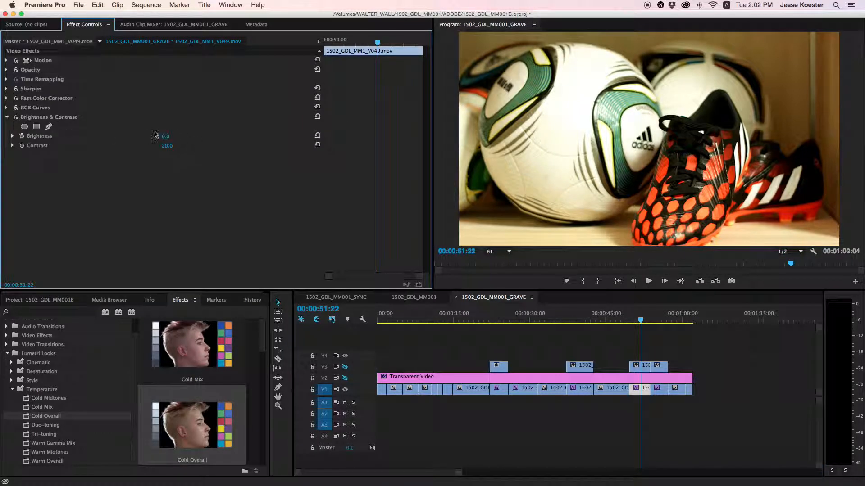
pyautogui.click(6, 115)
# - Reset the RGB Curves effect on the soccer ball clip to its defaults
pyautogui.click(6, 108)
pyautogui.scroll(-5, 180, 157)
pyautogui.scroll(4, 232, 81)
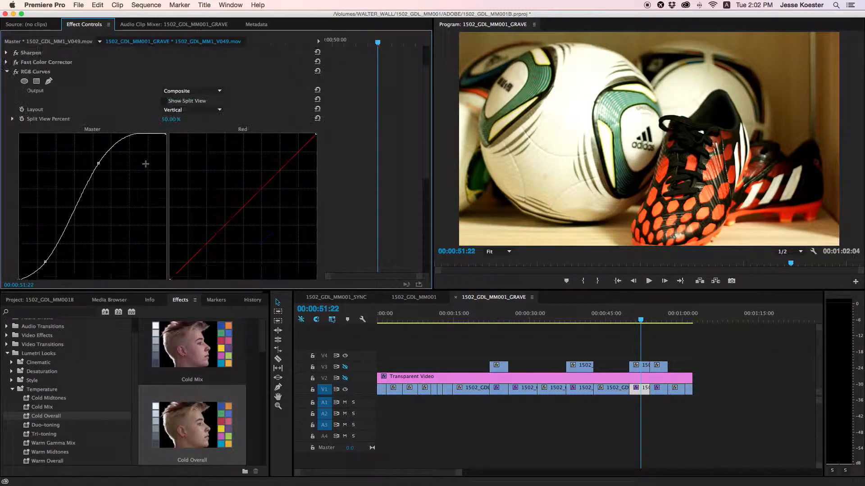
pyautogui.click(317, 80)
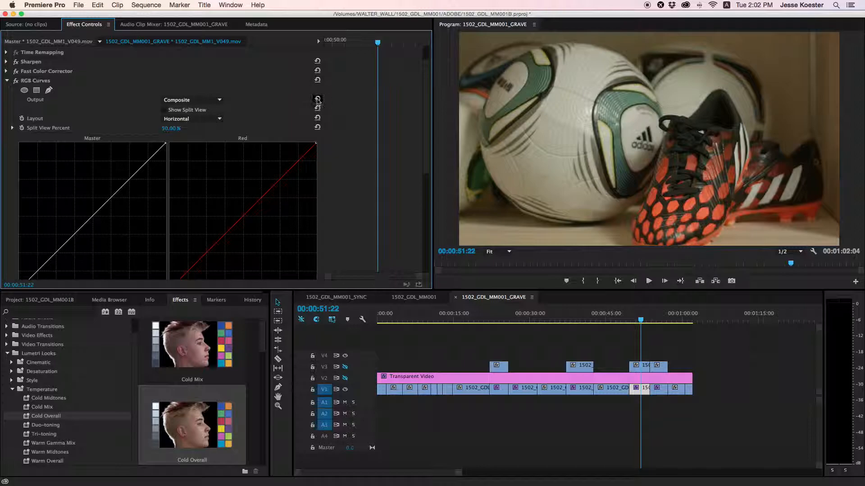
# - Shape the soccer ball clip's Master curve into an S, slightly lowering the shadows and raising the highlights, and step the playhead five frames forward
pyautogui.scroll(-5, 180, 180)
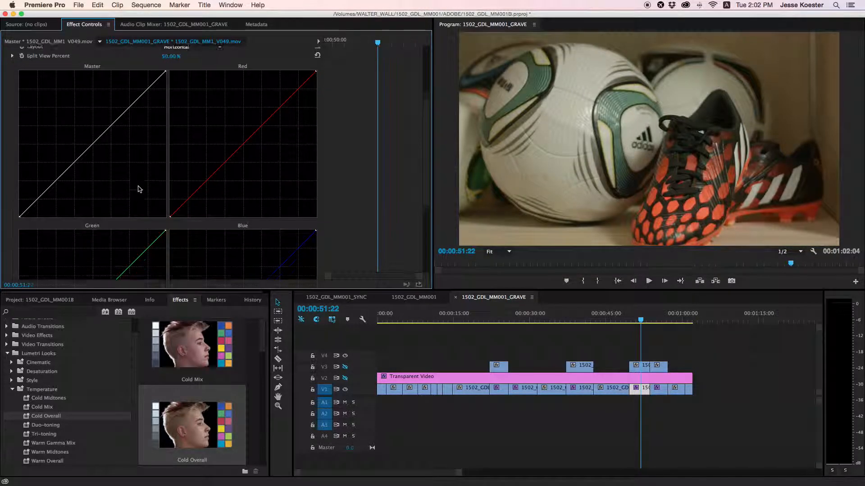
pyautogui.scroll(7, 81, 130)
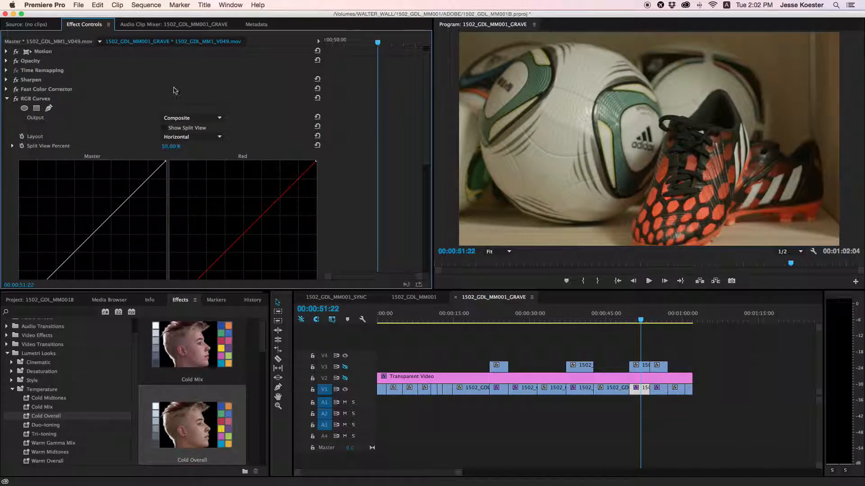
pyautogui.scroll(-6, 106, 218)
pyautogui.scroll(4, 105, 215)
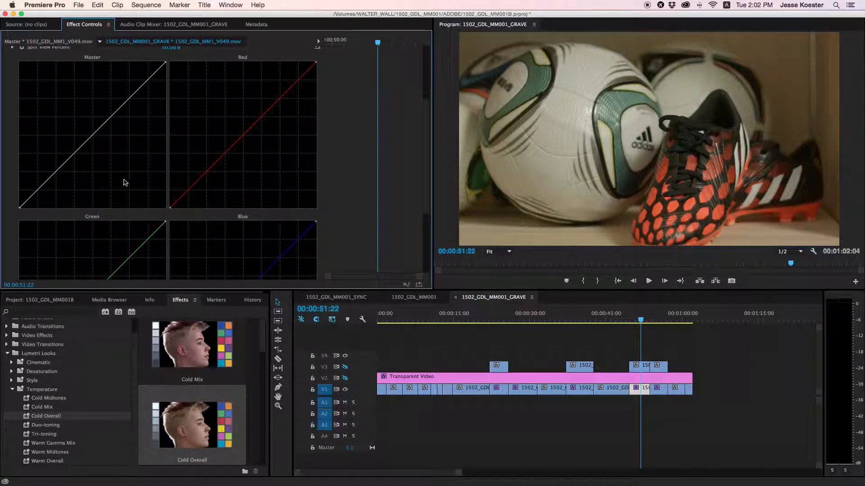
pyautogui.moveTo(112, 114); pyautogui.dragTo(109, 109)
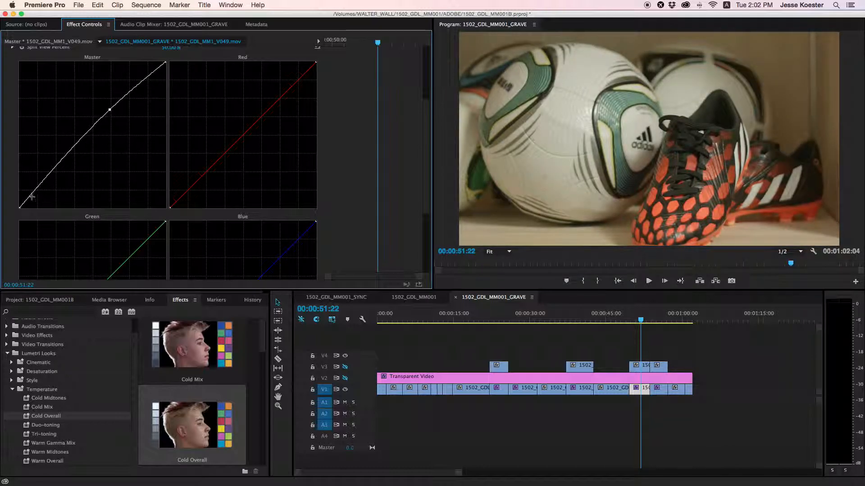
pyautogui.moveTo(32, 197); pyautogui.dragTo(31, 199)
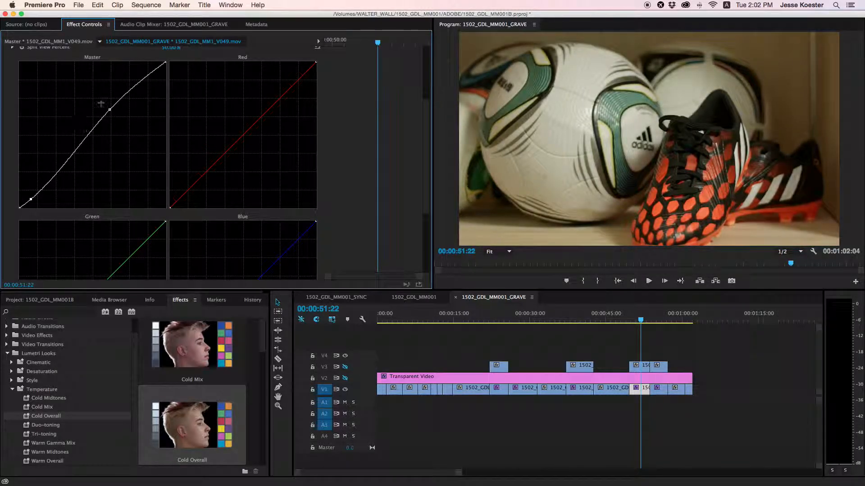
pyautogui.moveTo(110, 110); pyautogui.dragTo(92, 107)
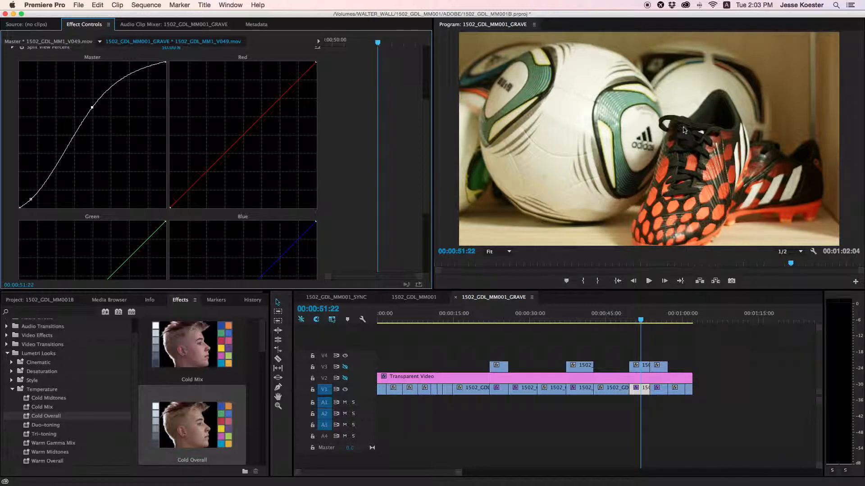
pyautogui.hotkey('shift', 'Right')
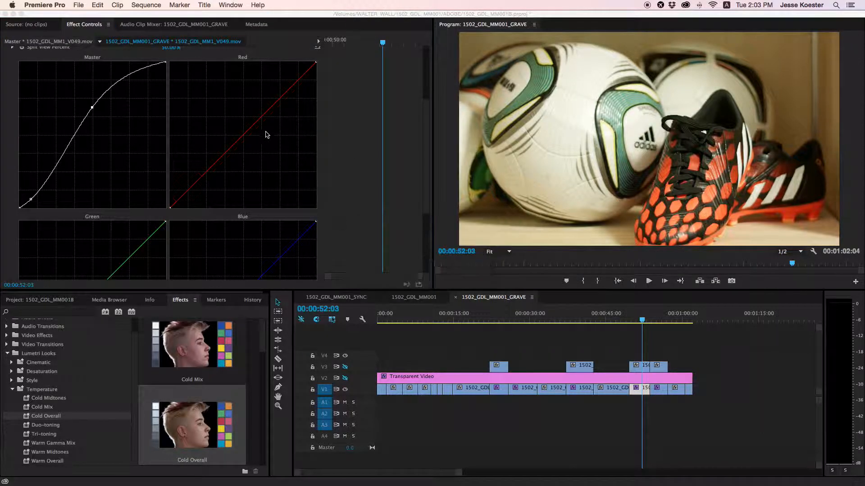
# - Lower the Red curve and raise the Blue curve slightly near their midpoints in the soccer ball clip's RGB Curves, and collapse the effect
pyautogui.moveTo(245, 134); pyautogui.dragTo(247, 137)
pyautogui.scroll(-3, 289, 165)
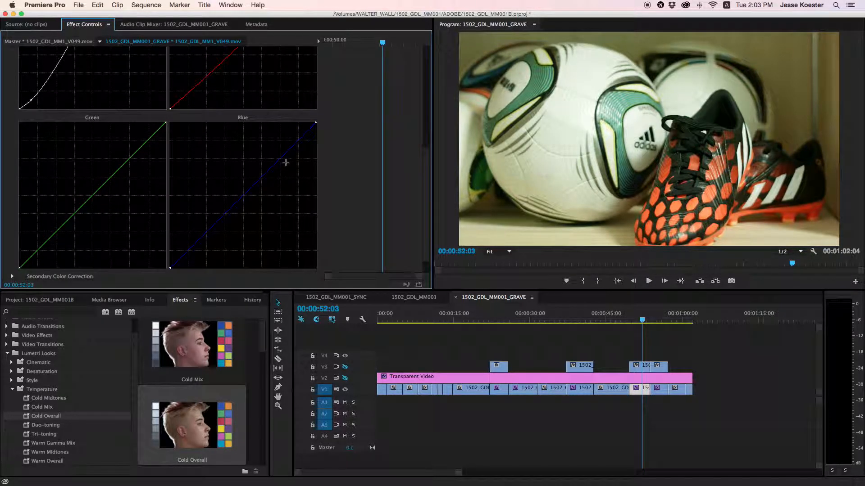
pyautogui.moveTo(243, 197); pyautogui.dragTo(239, 194)
pyautogui.scroll(3, 292, 187)
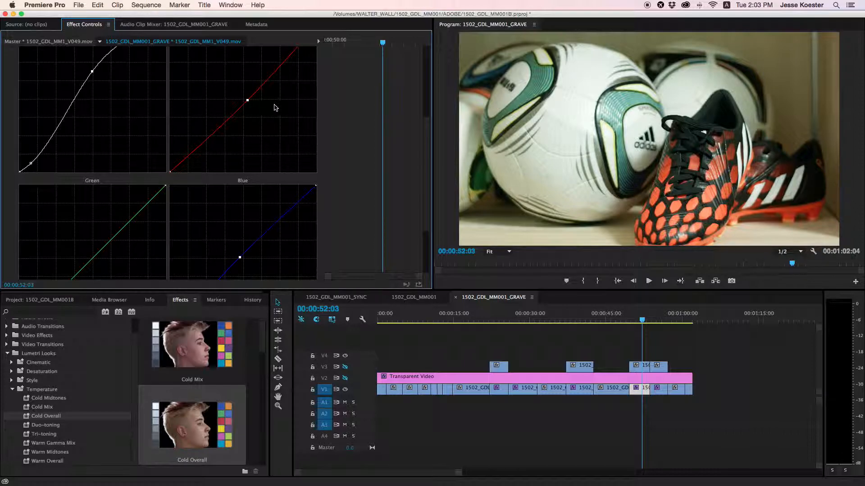
pyautogui.scroll(6, 317, 131)
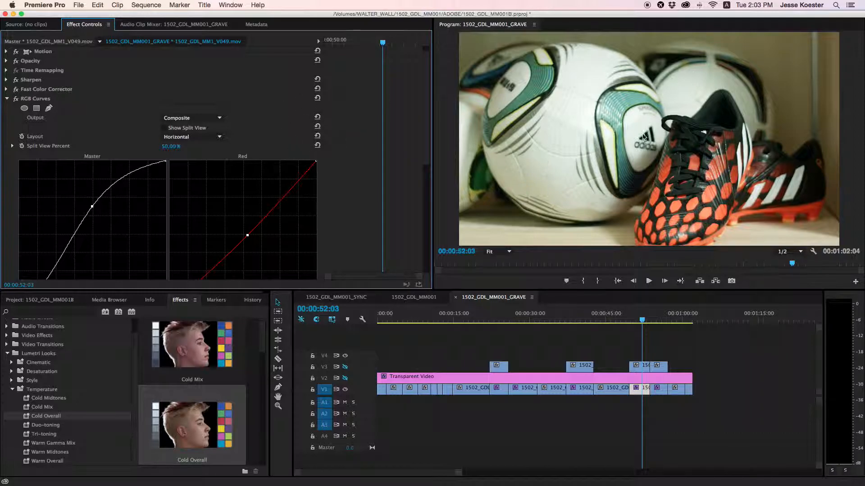
pyautogui.scroll(-5, 276, 201)
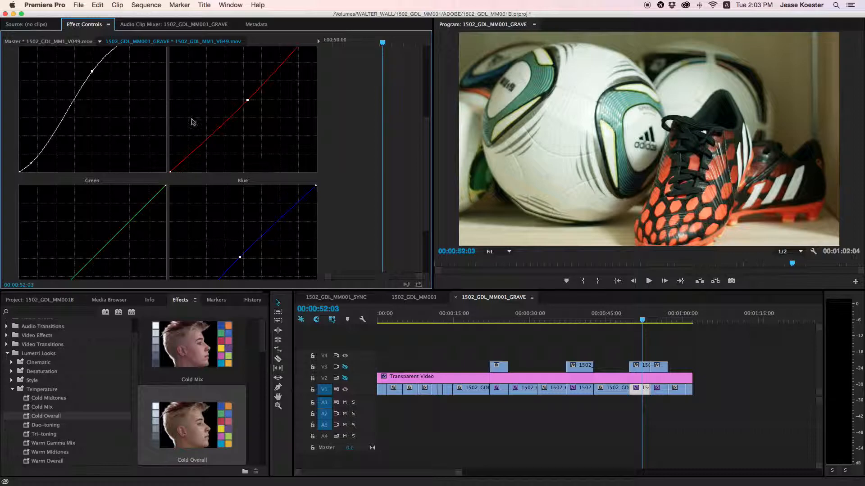
pyautogui.scroll(-4, 236, 170)
pyautogui.scroll(8, 235, 171)
pyautogui.scroll(-2, 235, 170)
pyautogui.scroll(5, 235, 171)
pyautogui.click(6, 108)
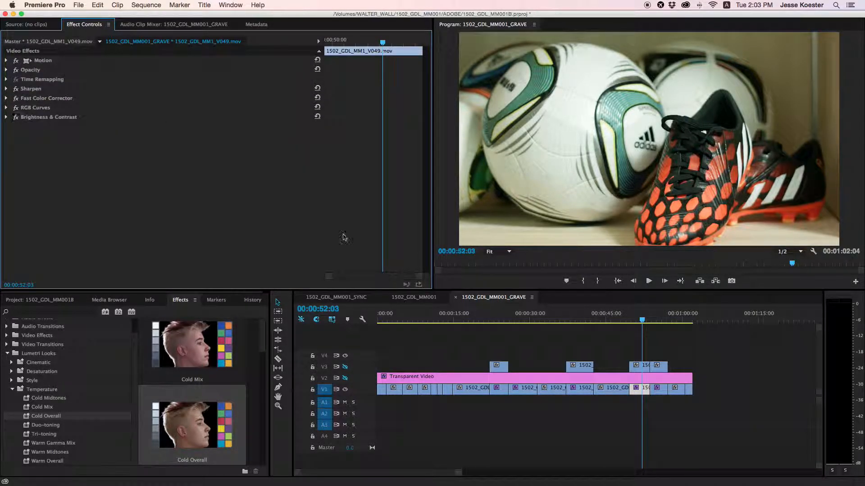
# - Toggle V3's track output on and off to compare the original soccer ball shot with the corrected one
pyautogui.click(346, 368)
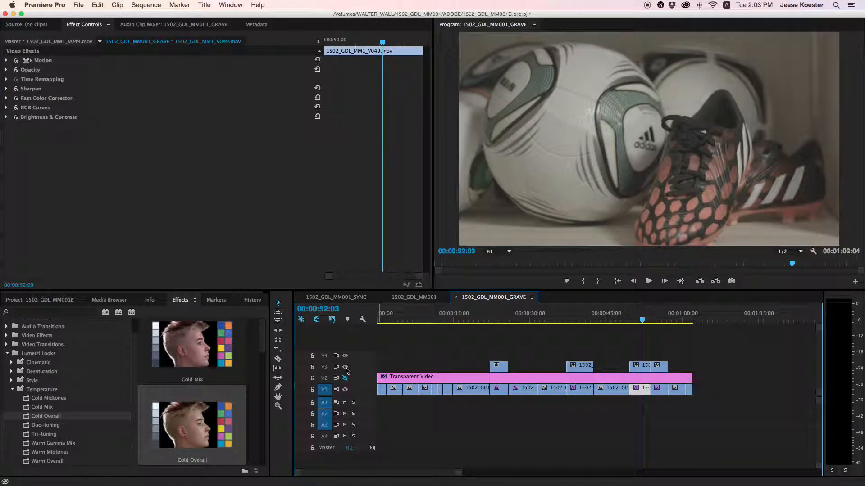
pyautogui.click(346, 368)
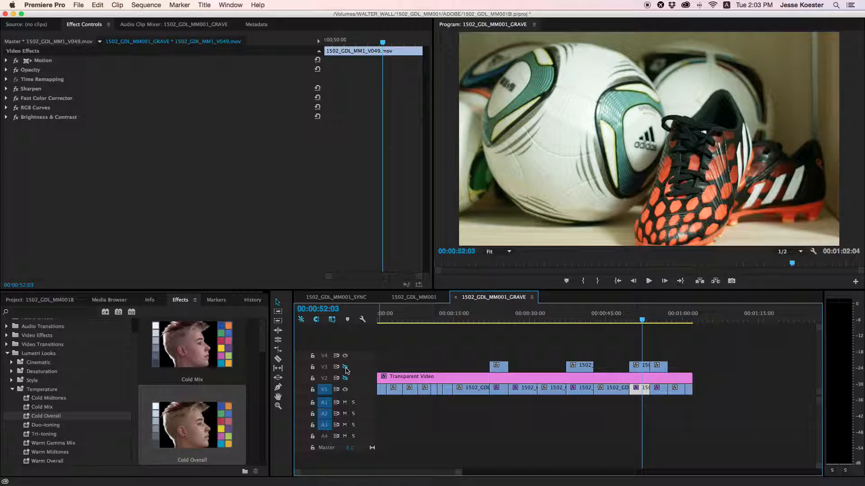
# - Try the soccer ball clip's Fast Color Corrector saturation at 150, settle on 175, and collapse the effect
pyautogui.click(7, 99)
pyautogui.scroll(-5, 169, 236)
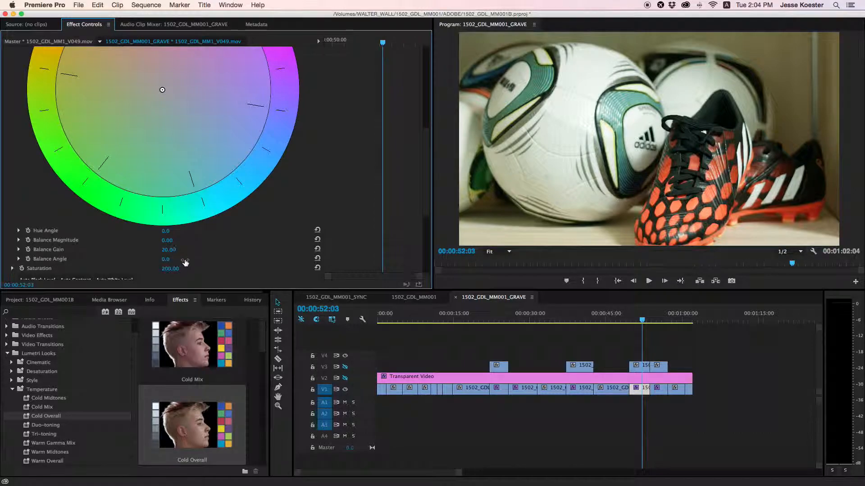
pyautogui.click(169, 233)
pyautogui.write('150')
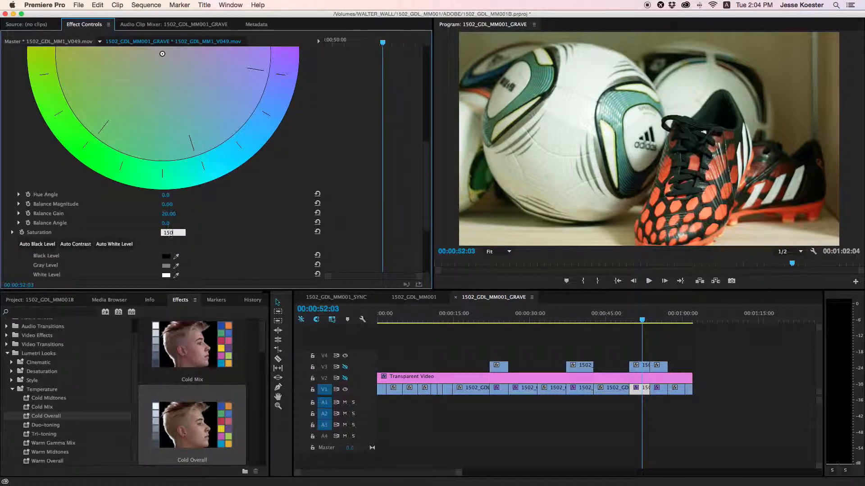
pyautogui.press('Return')
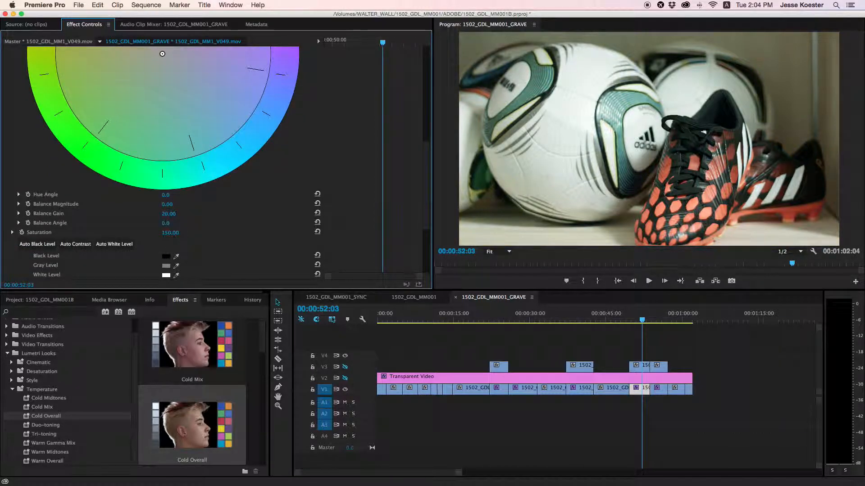
pyautogui.click(172, 233)
pyautogui.write('1')
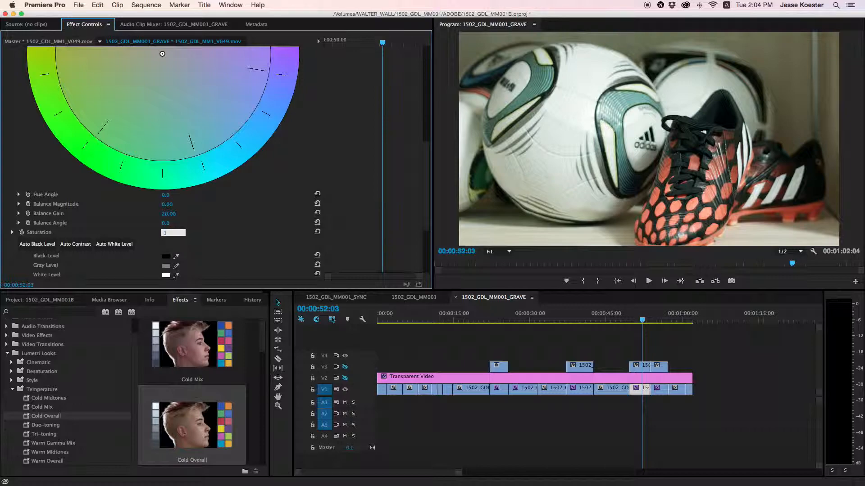
pyautogui.write('75')
pyautogui.press('Return')
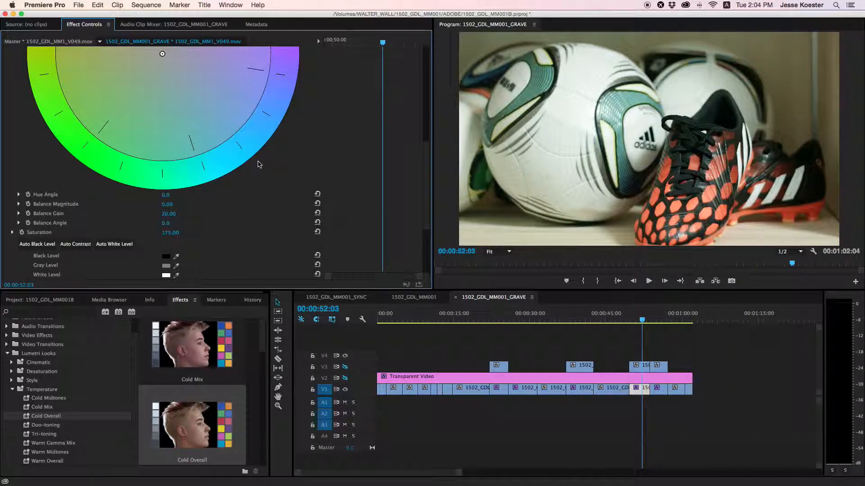
pyautogui.scroll(5, 28, 107)
pyautogui.click(8, 100)
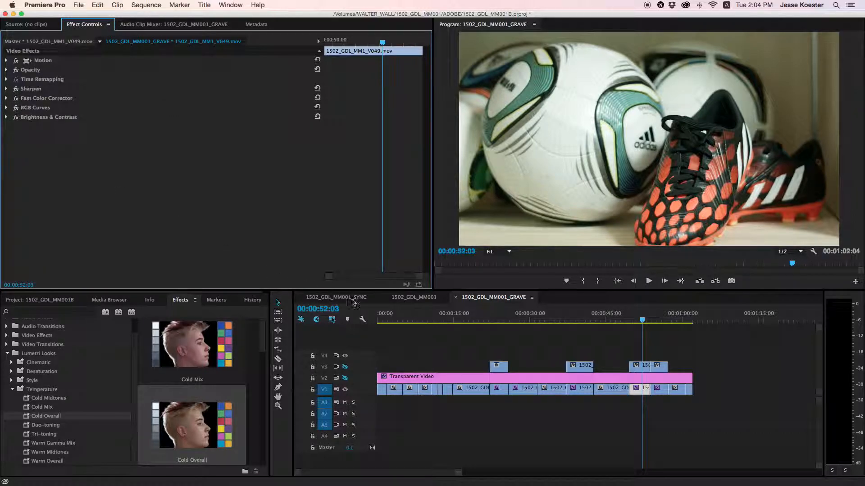
# - Delete all the duplicate comparison clips from V3
pyautogui.moveTo(738, 332); pyautogui.dragTo(484, 366)
pyautogui.press('Delete')
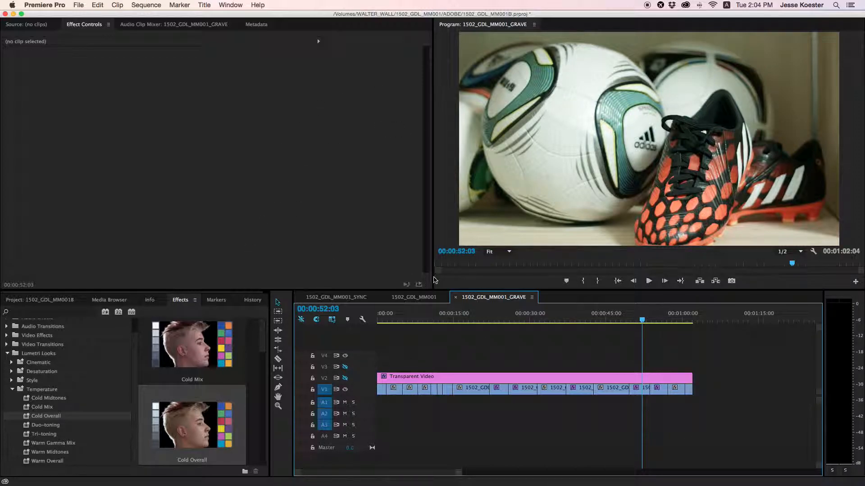
pyautogui.press('super+ctrl+Escape')
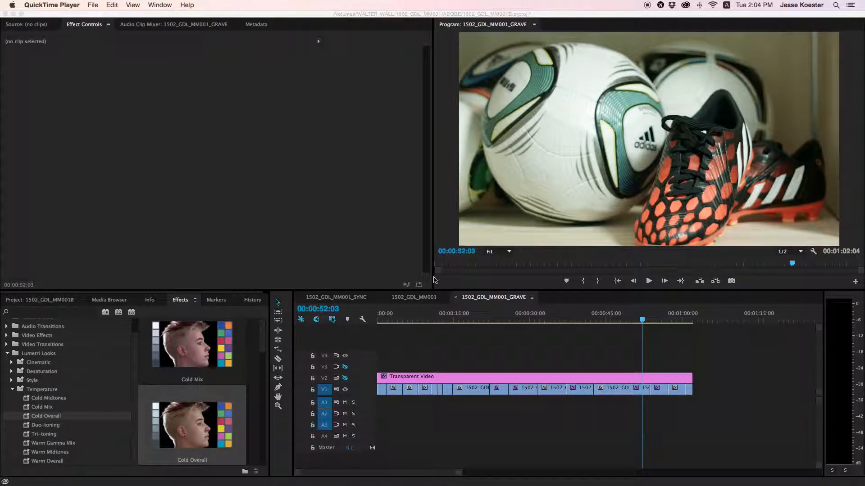